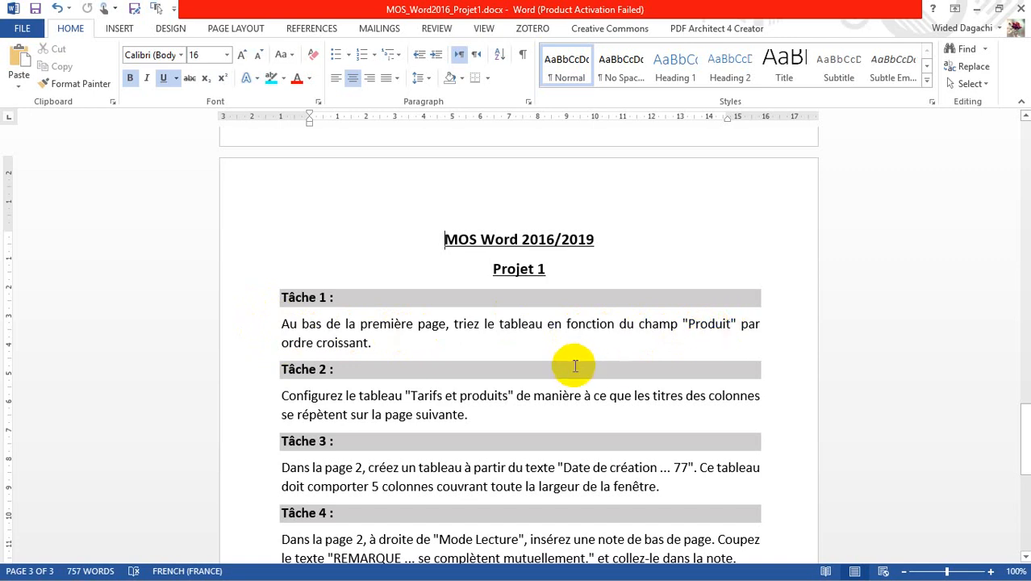
# Step: Select the entire "Tarifs et produits" table, including the rows that continue on page 2
pyautogui.press('pageup')
pyautogui.press('pageup')
pyautogui.press('pageup')
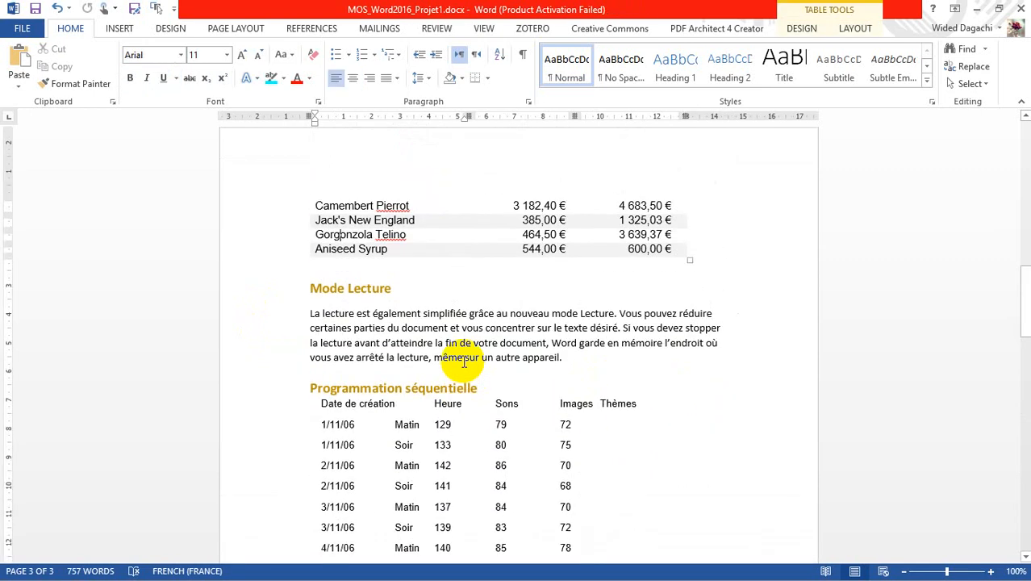
pyautogui.press('pageup')
pyautogui.press('pagedown')
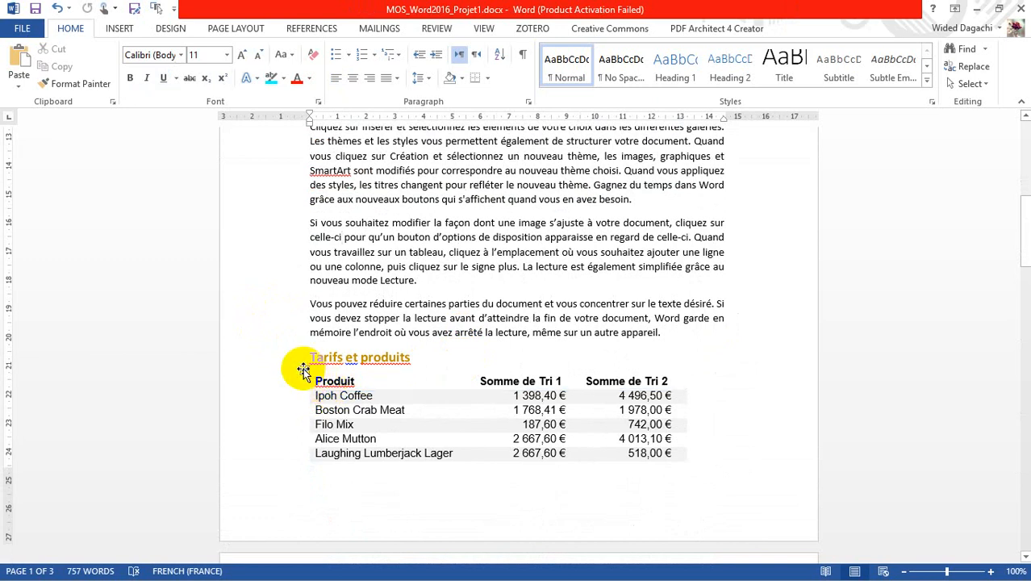
pyautogui.click(303, 370)
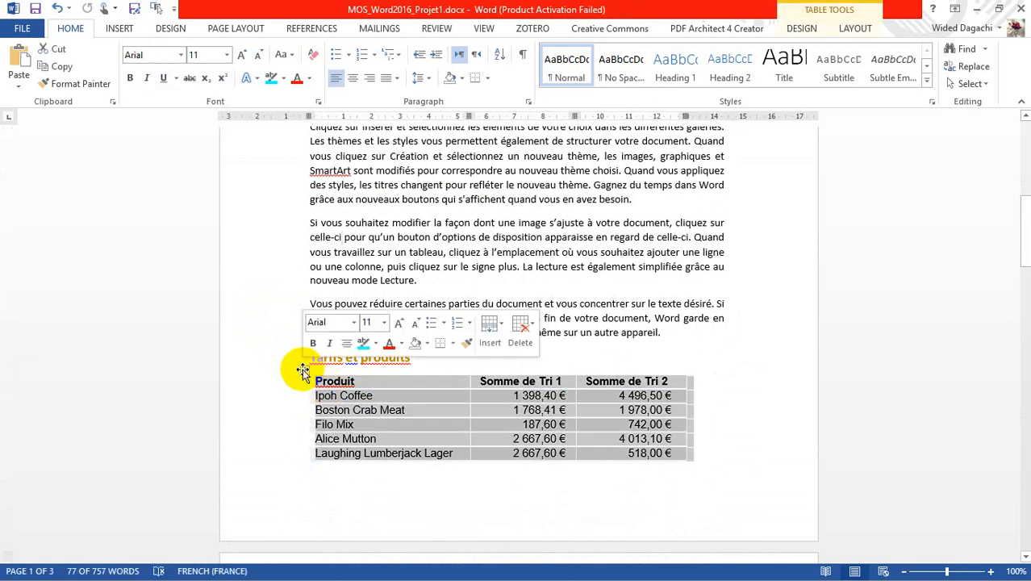
pyautogui.click(1024, 555)
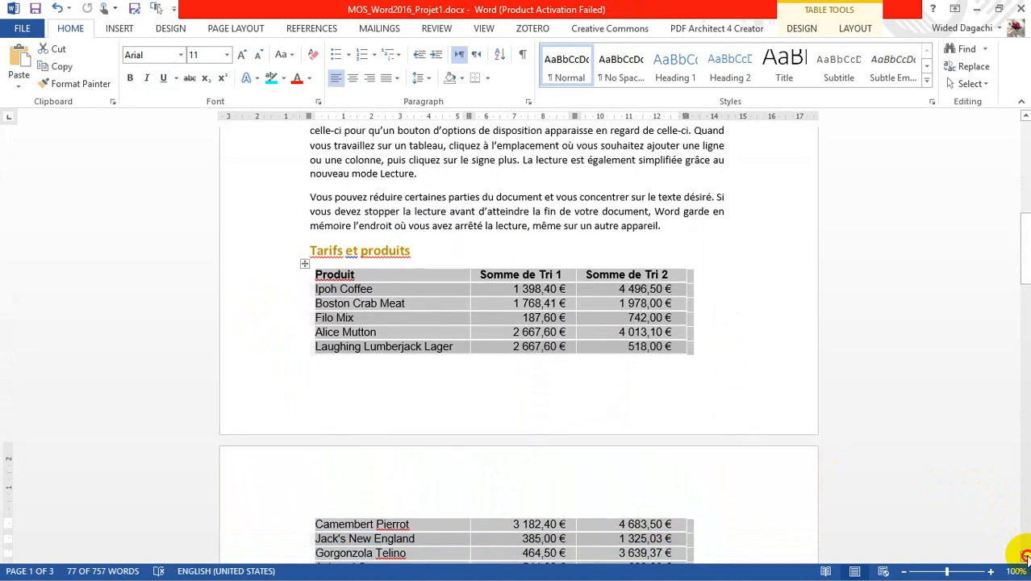
pyautogui.click(1025, 557)
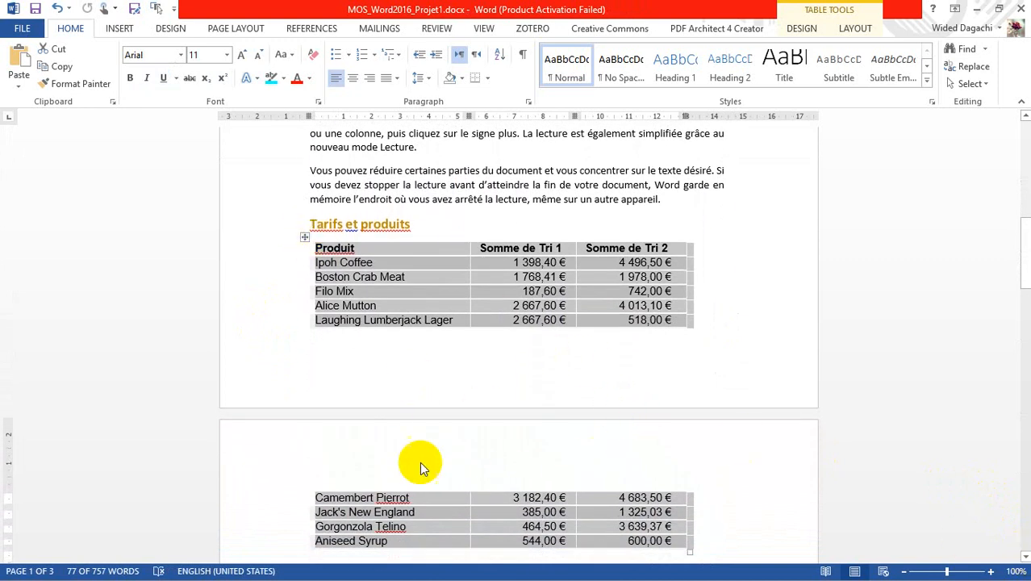
pyautogui.click(305, 239)
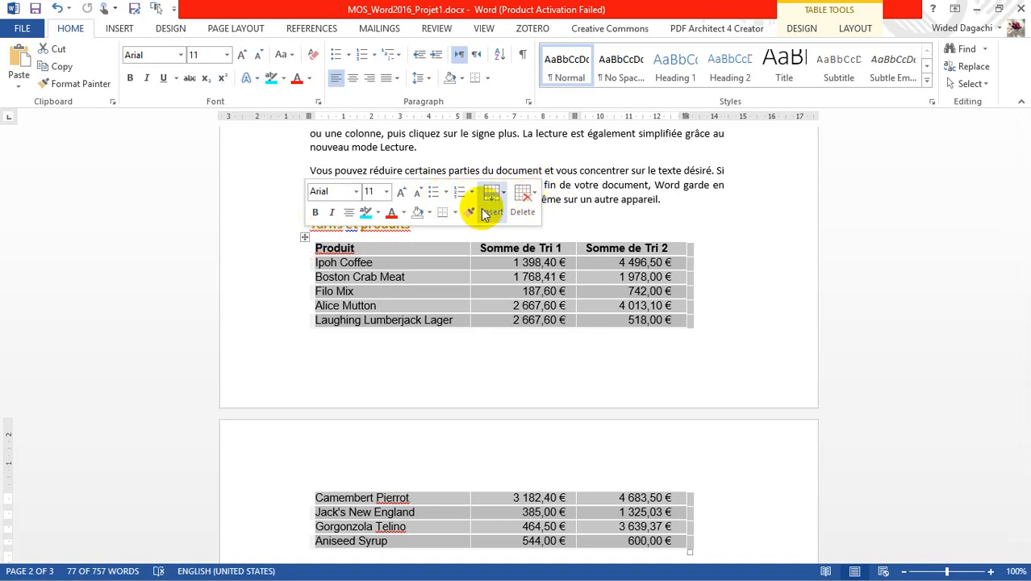
# Step: Examine the row, column, cell and alt text properties of the selected table without changing them
pyautogui.rightClick(305, 236)
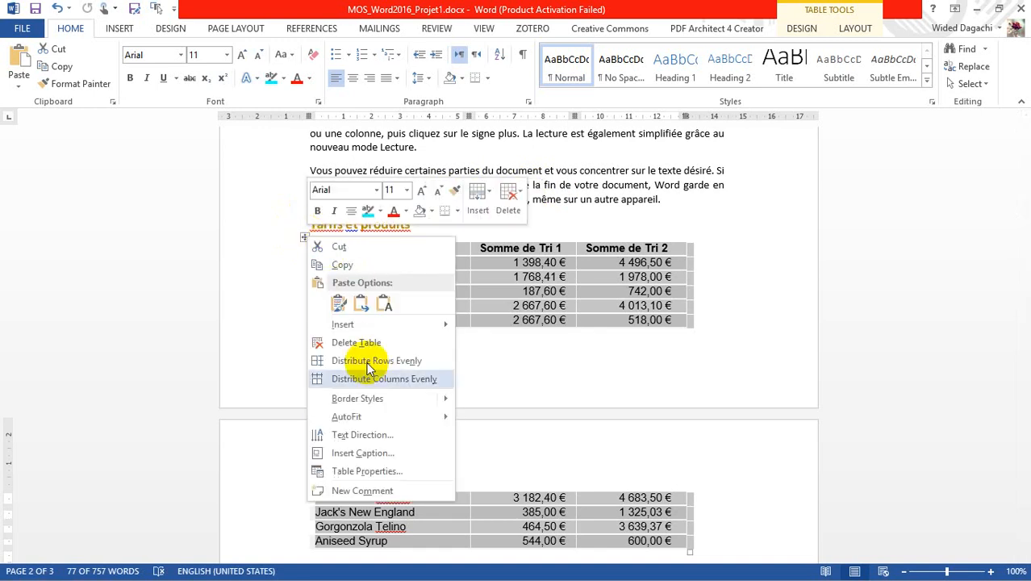
pyautogui.click(364, 470)
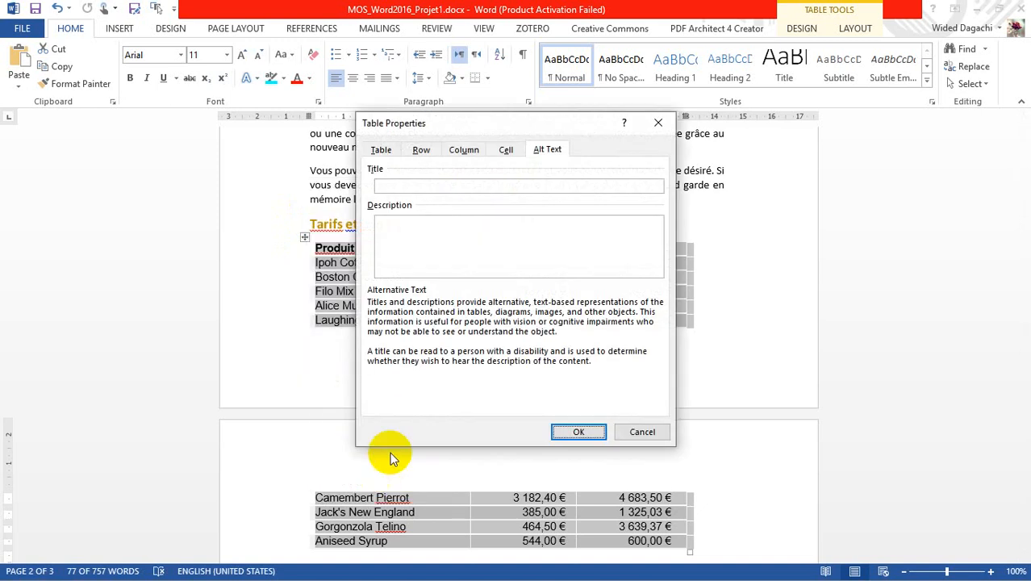
pyautogui.click(380, 153)
pyautogui.click(421, 155)
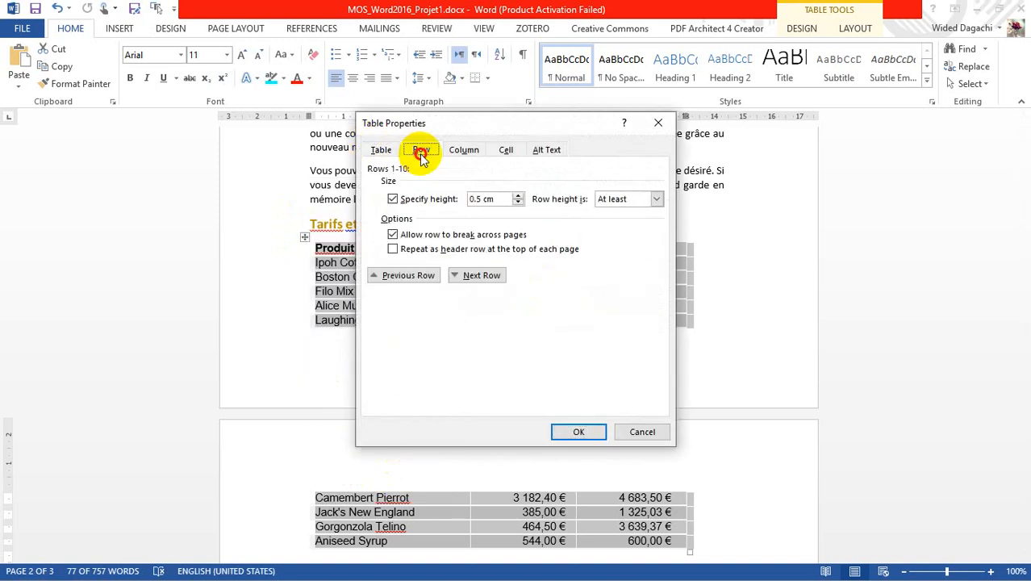
pyautogui.click(464, 152)
pyautogui.click(505, 150)
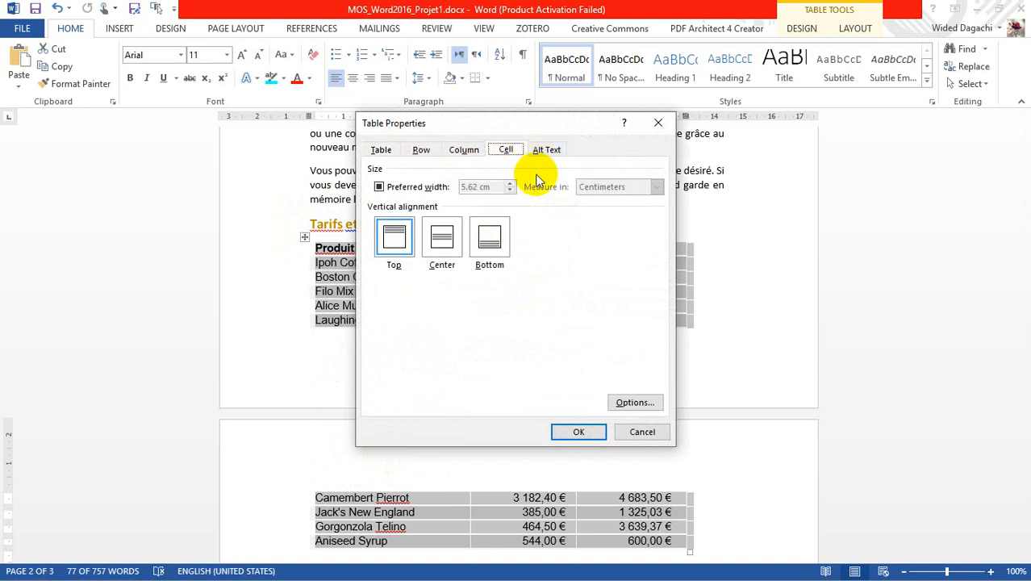
pyautogui.click(548, 150)
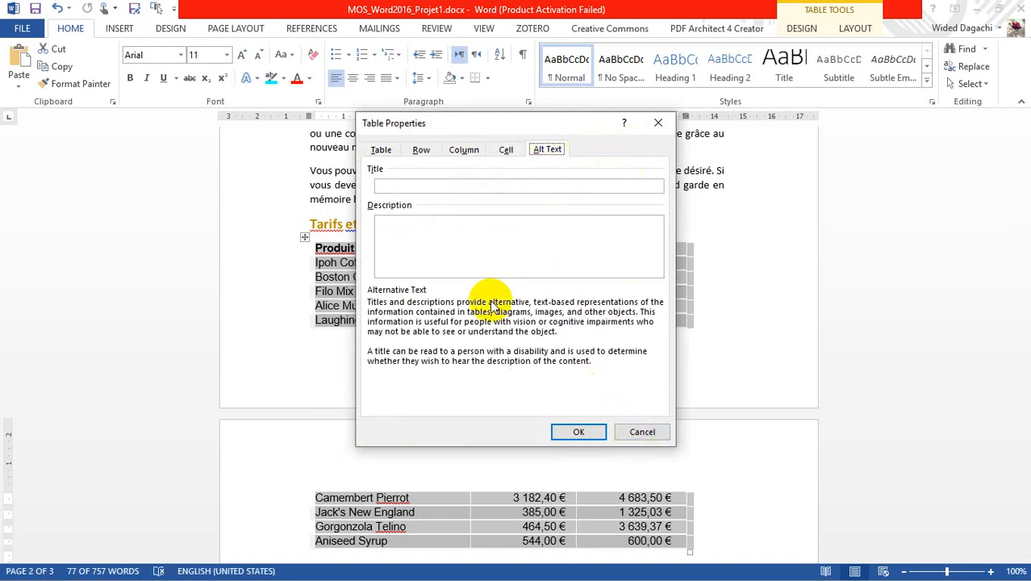
pyautogui.click(637, 432)
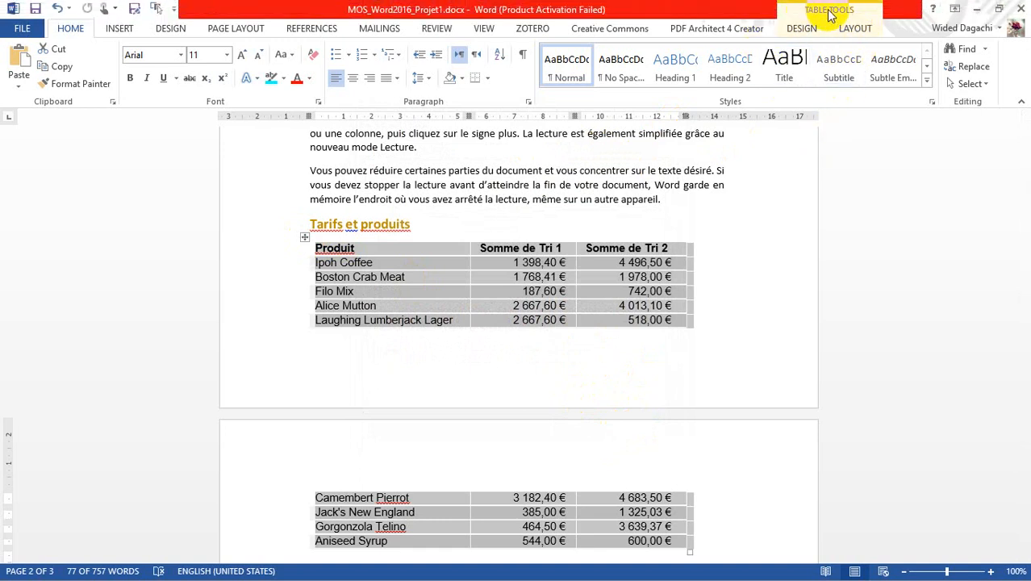
# Step: Start a sort of the selected "Tarifs et produits" table with Produit as the primary sort field
pyautogui.click(804, 29)
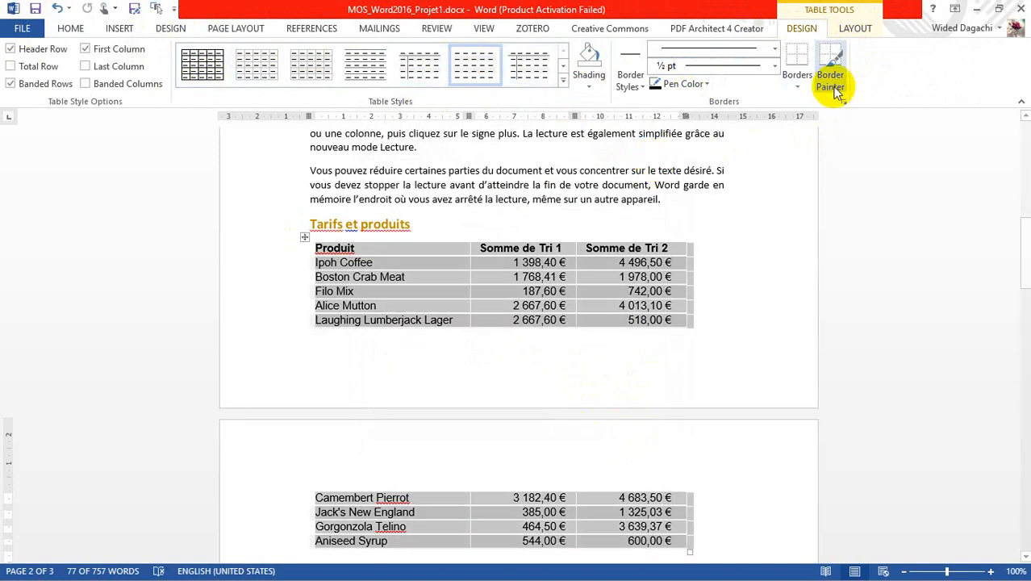
pyautogui.click(853, 32)
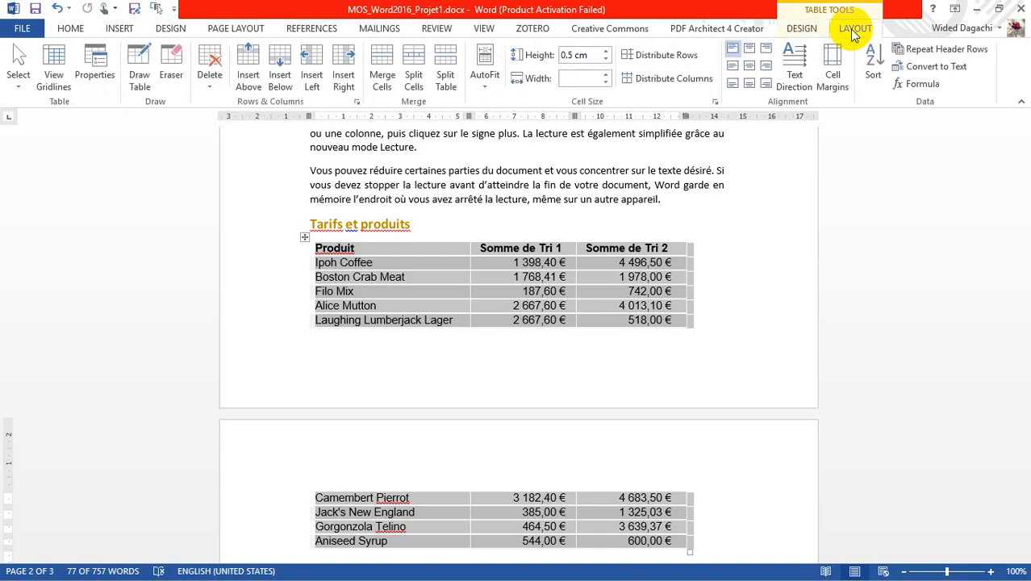
pyautogui.click(873, 71)
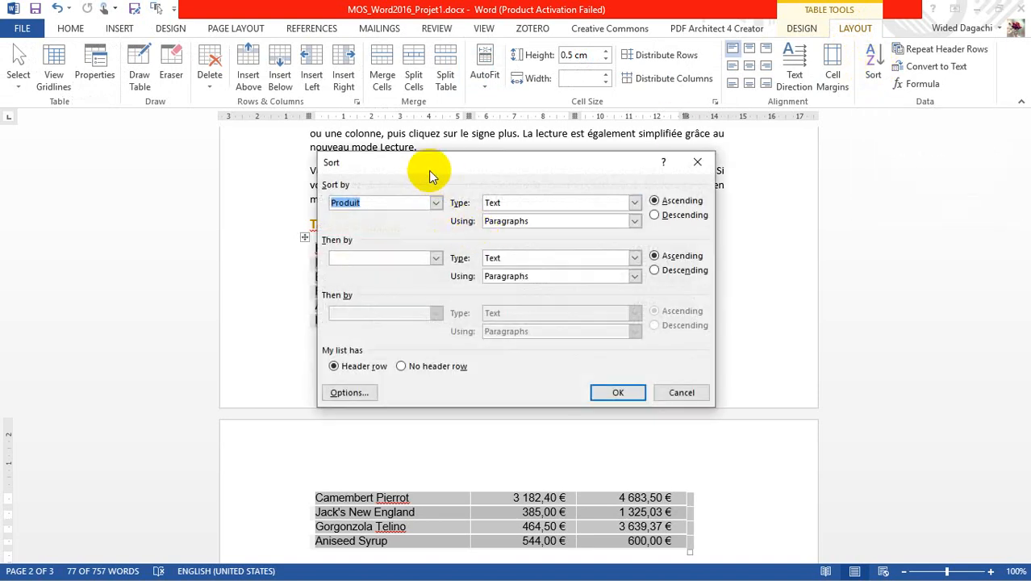
pyautogui.moveTo(427, 171); pyautogui.dragTo(657, 185)
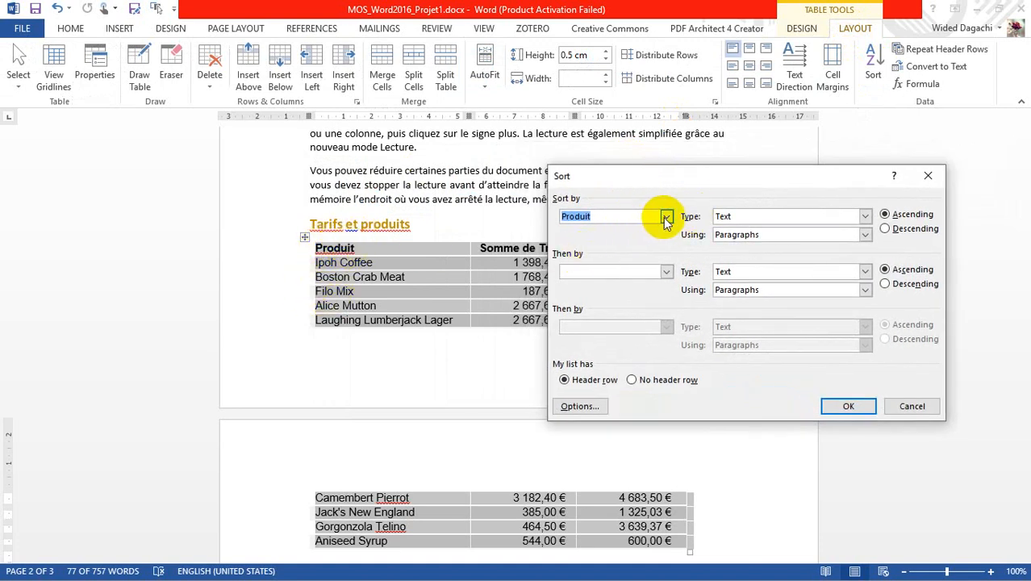
pyautogui.click(666, 218)
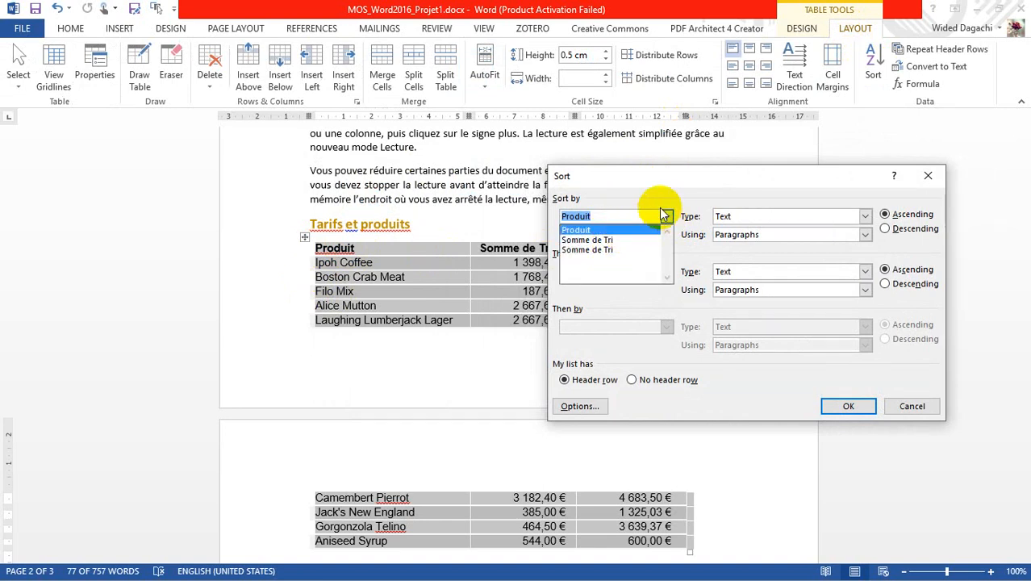
pyautogui.click(630, 196)
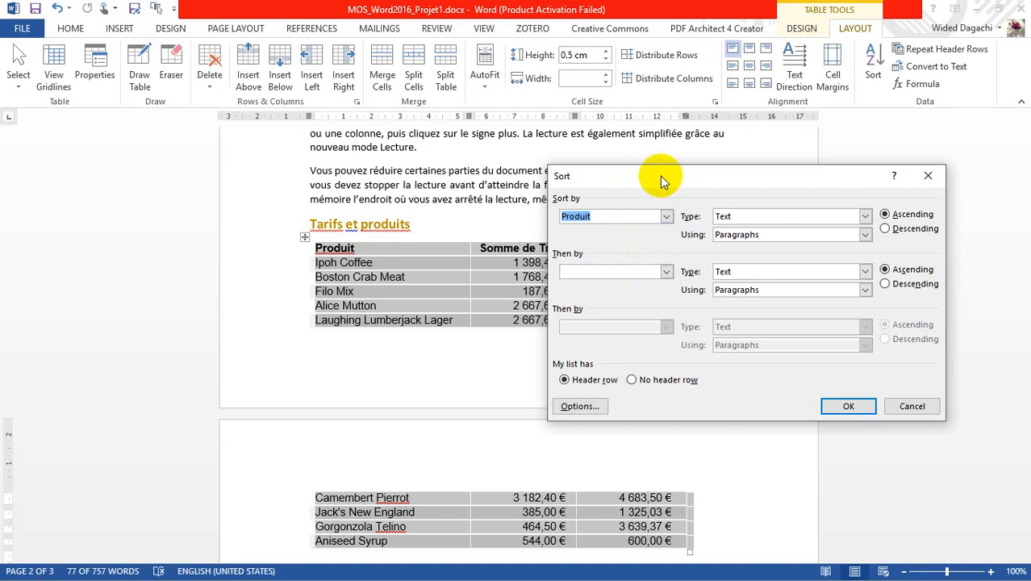
pyautogui.moveTo(661, 178); pyautogui.dragTo(687, 297)
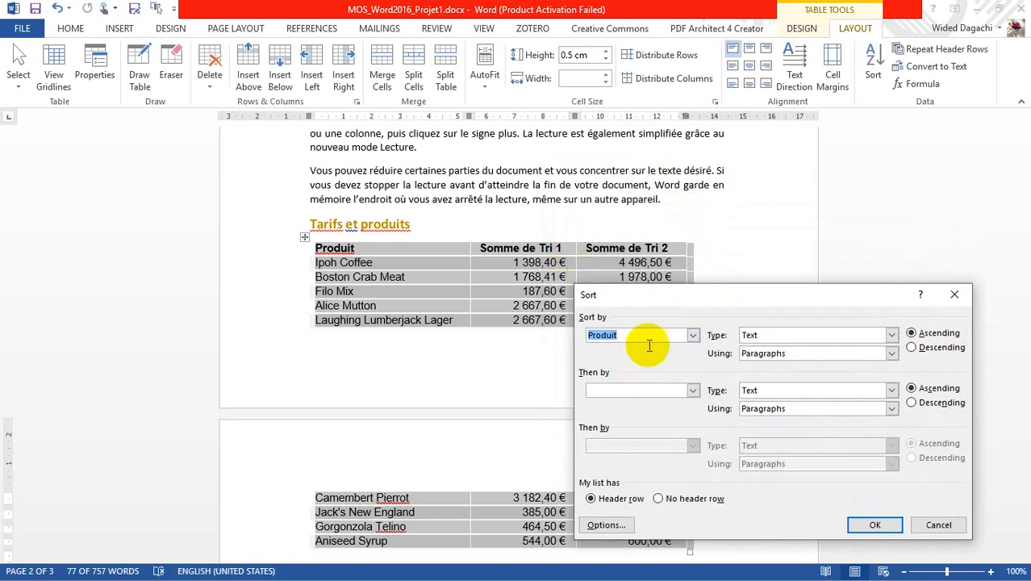
pyautogui.click(693, 336)
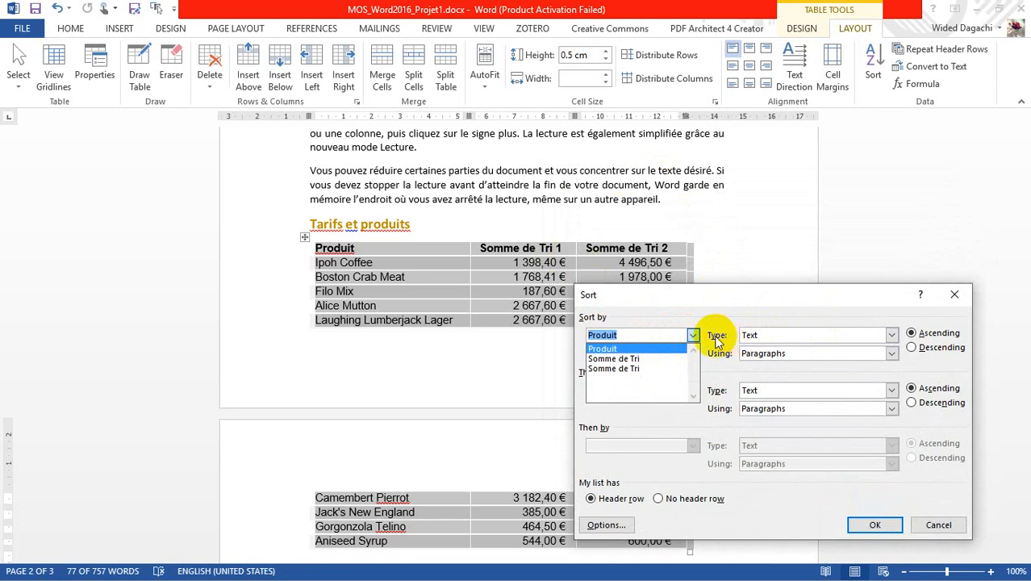
# Step: Sort the table by Produit as text in ascending order, with a header row and no secondary sort field
pyautogui.click(892, 339)
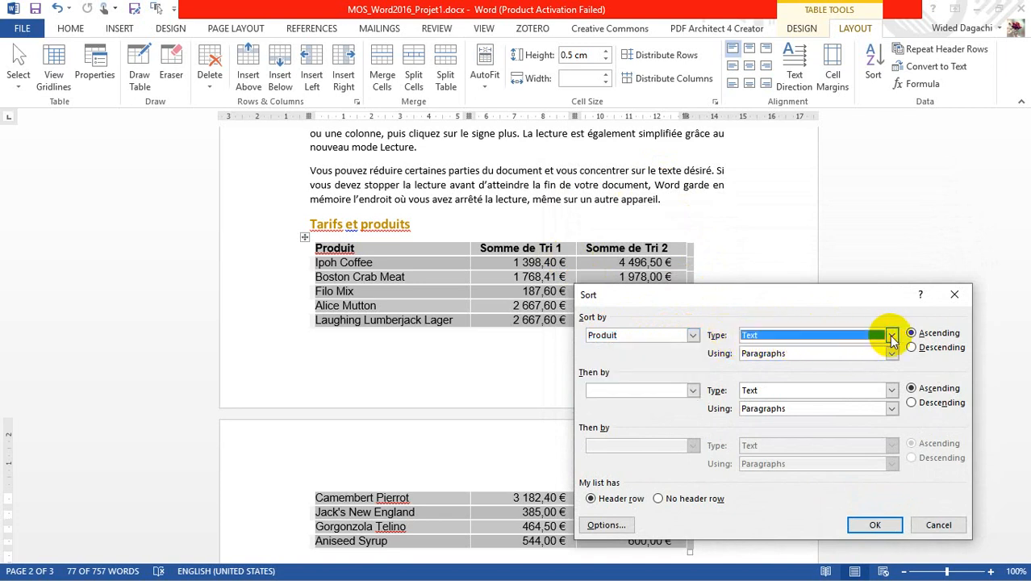
pyautogui.click(892, 340)
pyautogui.click(892, 339)
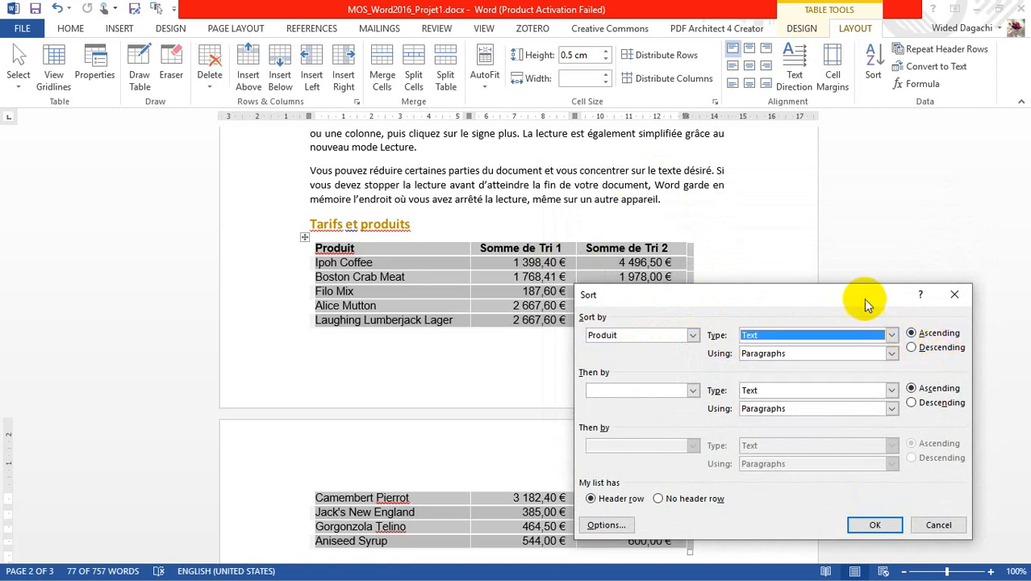
pyautogui.moveTo(828, 298); pyautogui.dragTo(852, 180)
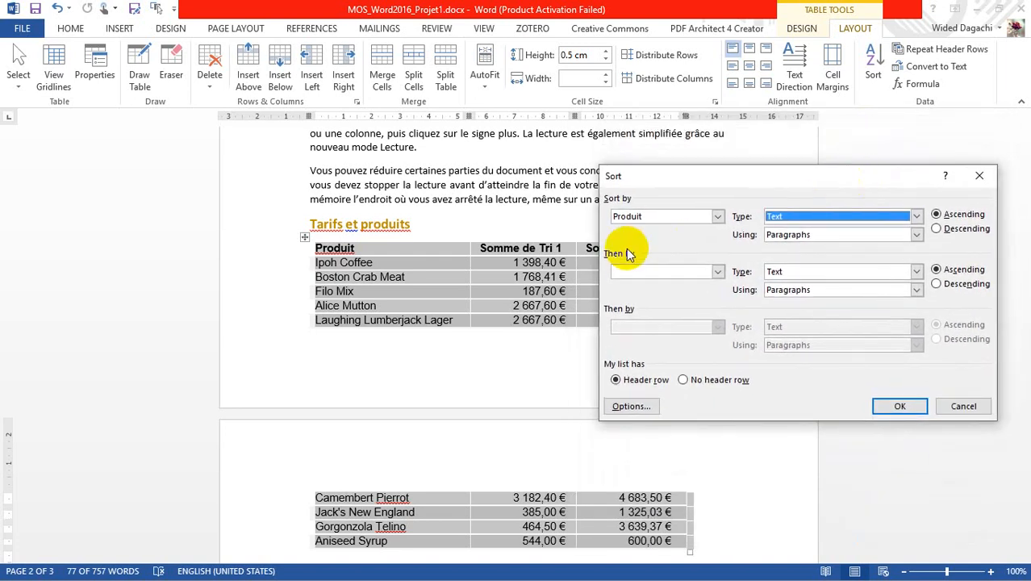
pyautogui.click(650, 176)
pyautogui.moveTo(650, 176); pyautogui.dragTo(668, 186)
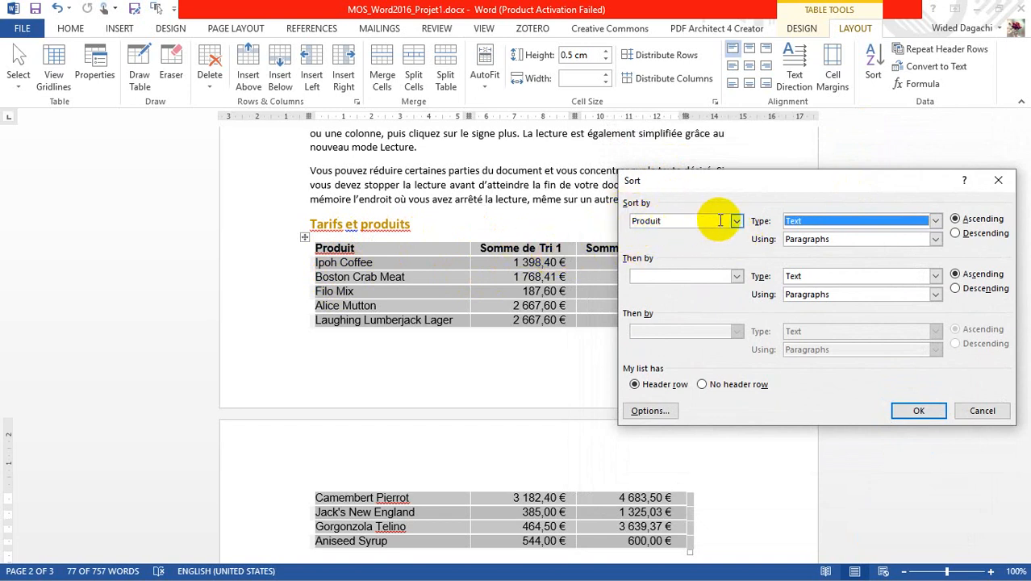
pyautogui.click(738, 276)
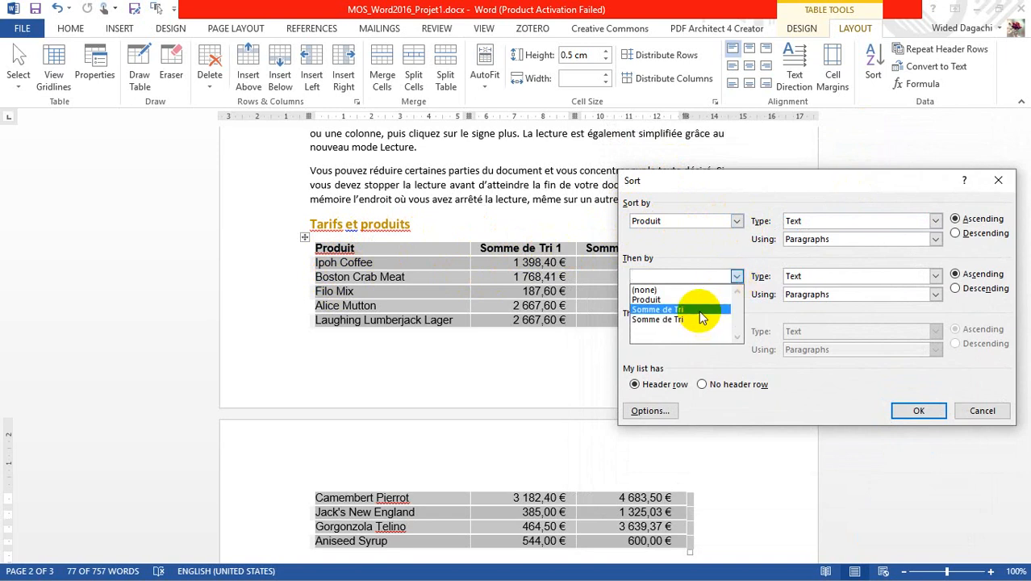
pyautogui.click(807, 384)
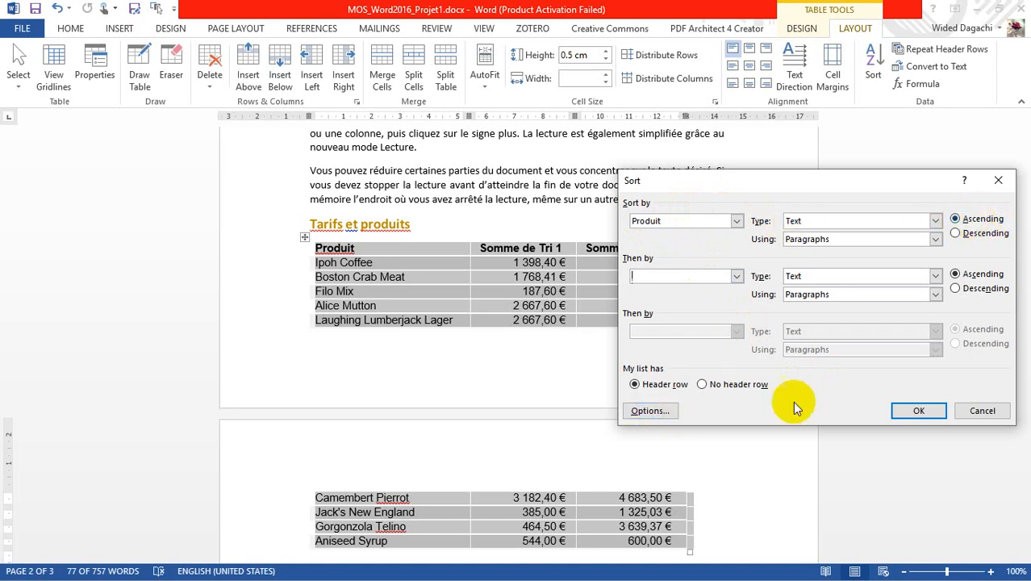
pyautogui.click(919, 410)
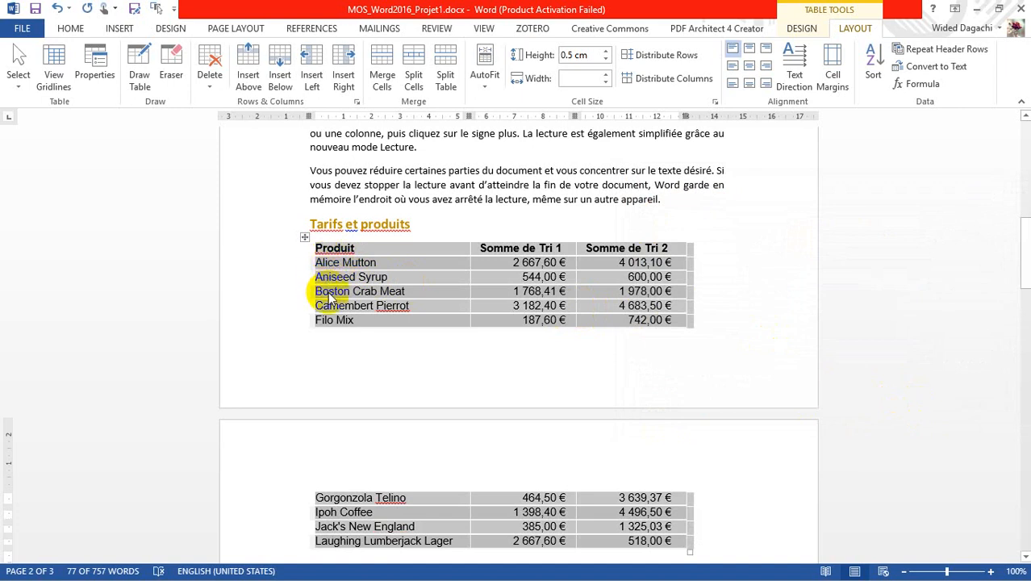
# Step: Highlight the "Tâche 1 :" heading in the task list on page 3 in bright green
pyautogui.press('pagedown')
pyautogui.press('pagedown')
pyautogui.press('pagedown')
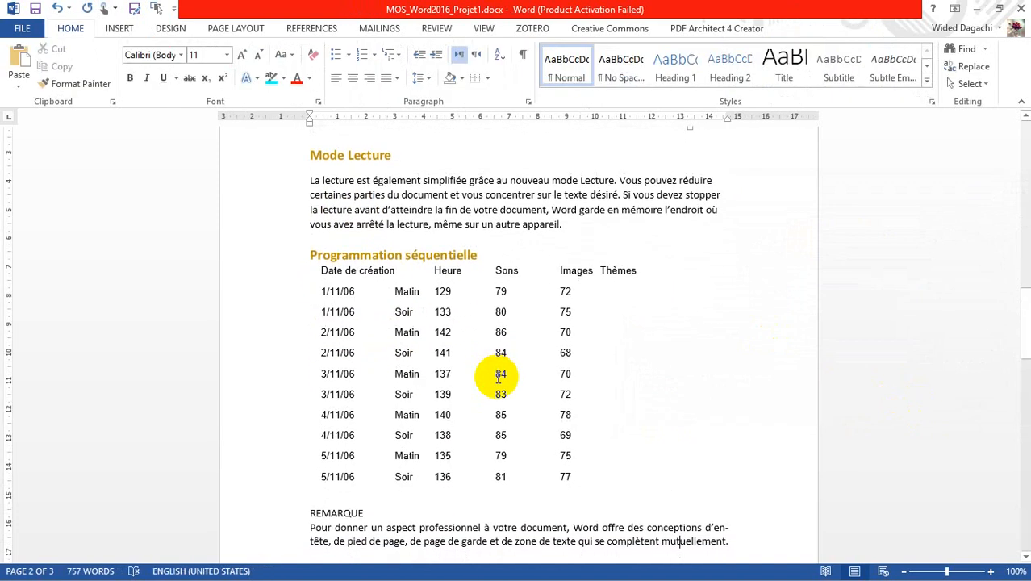
pyautogui.scroll(-5, 498, 379)
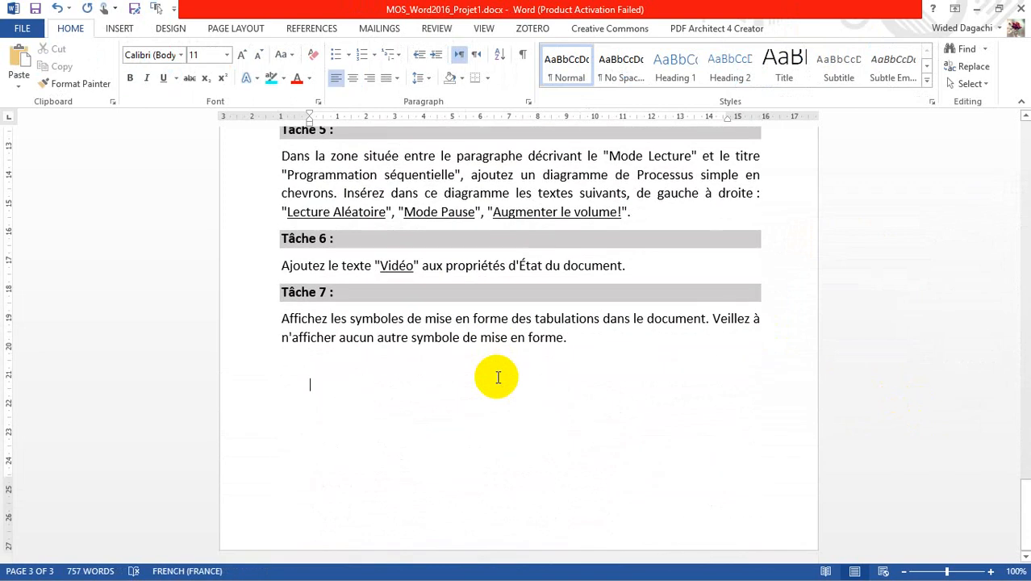
pyautogui.scroll(8, 495, 376)
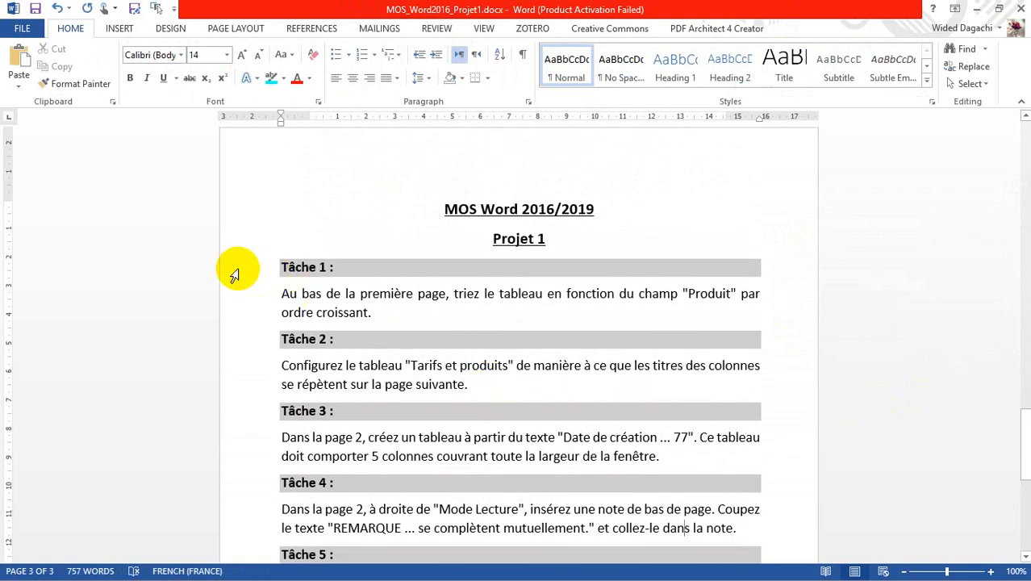
pyautogui.click(228, 272)
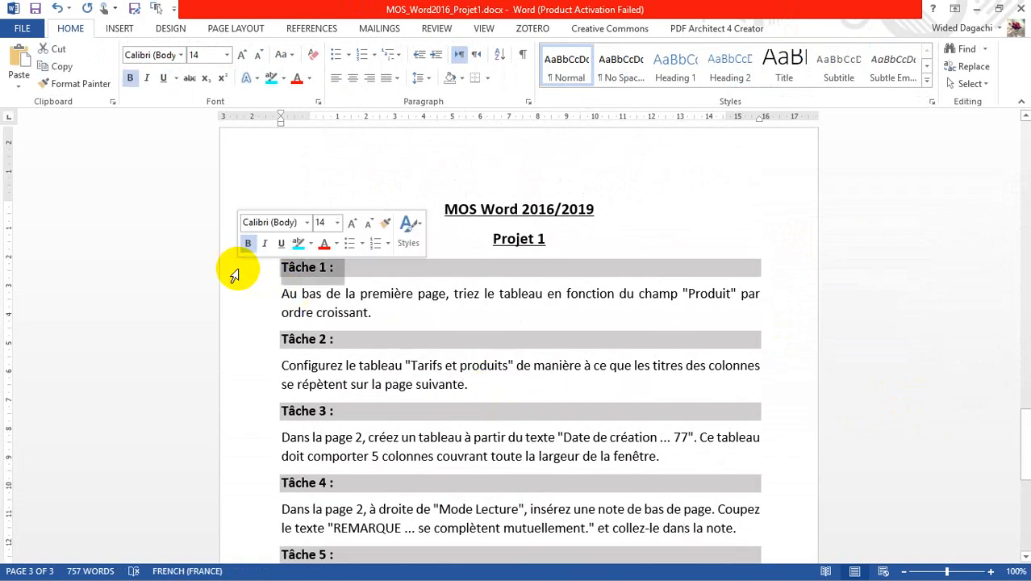
pyautogui.click(283, 80)
pyautogui.click(301, 98)
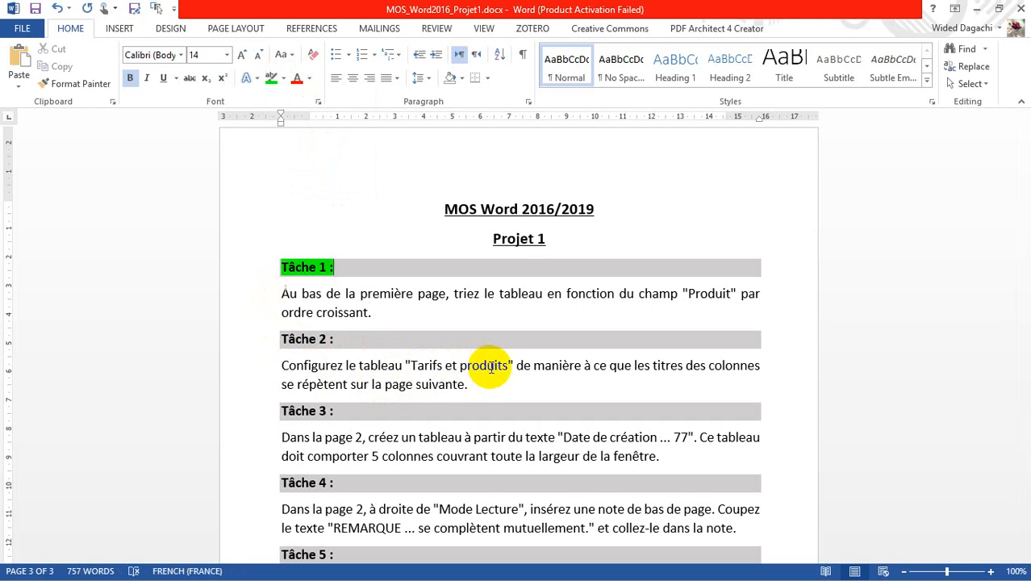
# Step: Set the title row of the "Tarifs et produits" table on page 1 to repeat as a header row on the following page
pyautogui.scroll(20, 491, 366)
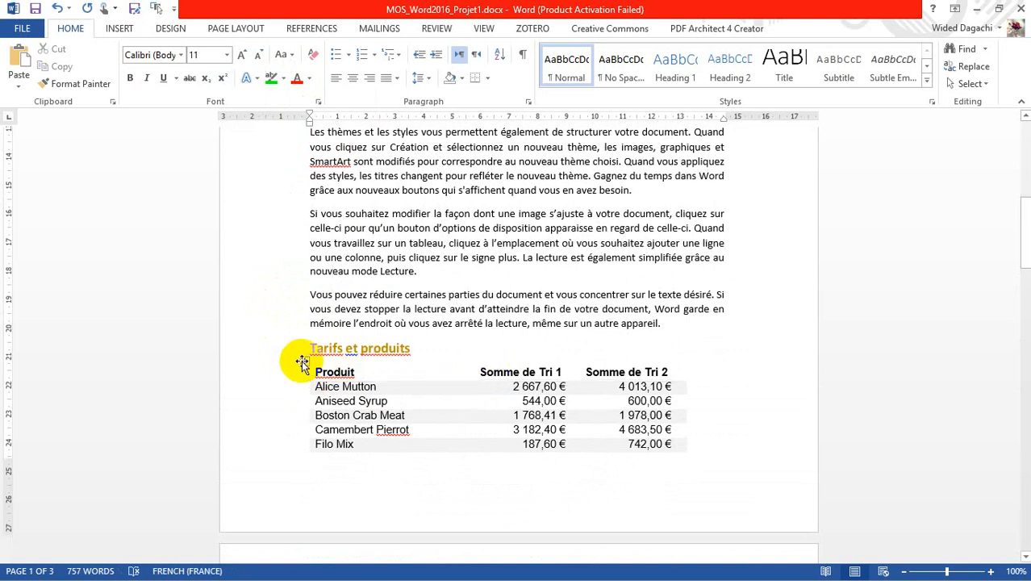
pyautogui.click(276, 371)
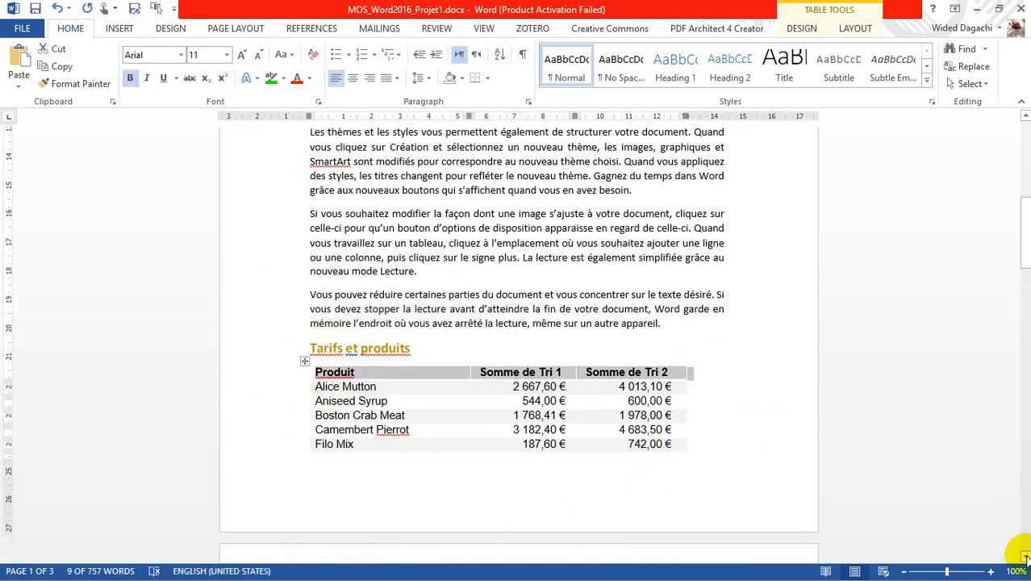
pyautogui.scroll(-3, 1023, 555)
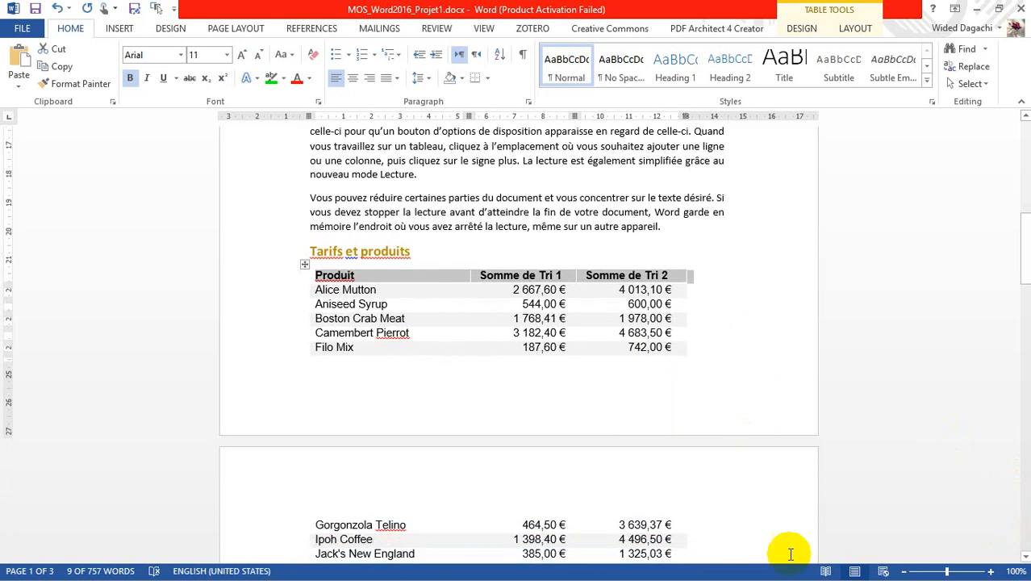
pyautogui.click(853, 28)
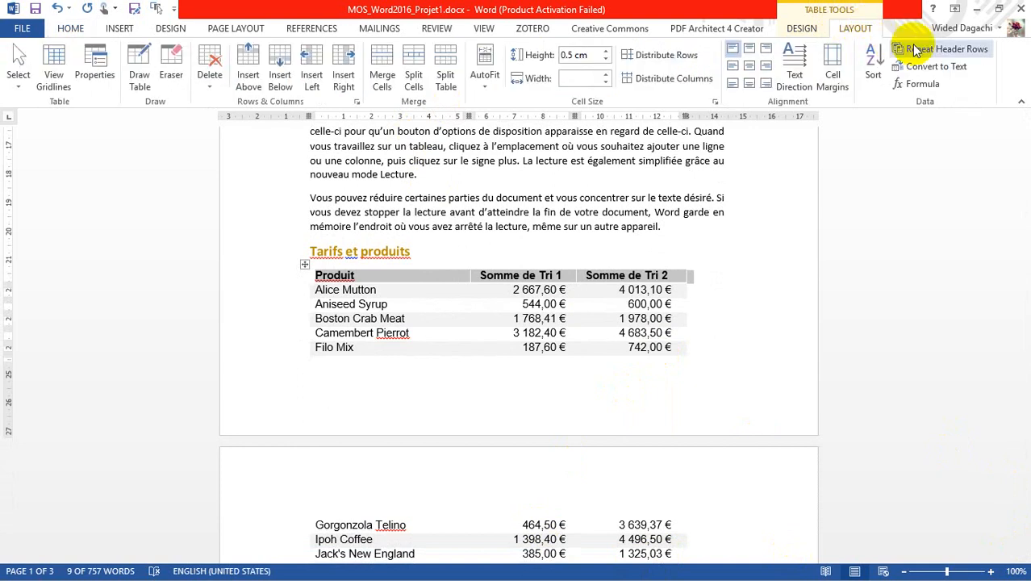
pyautogui.click(946, 55)
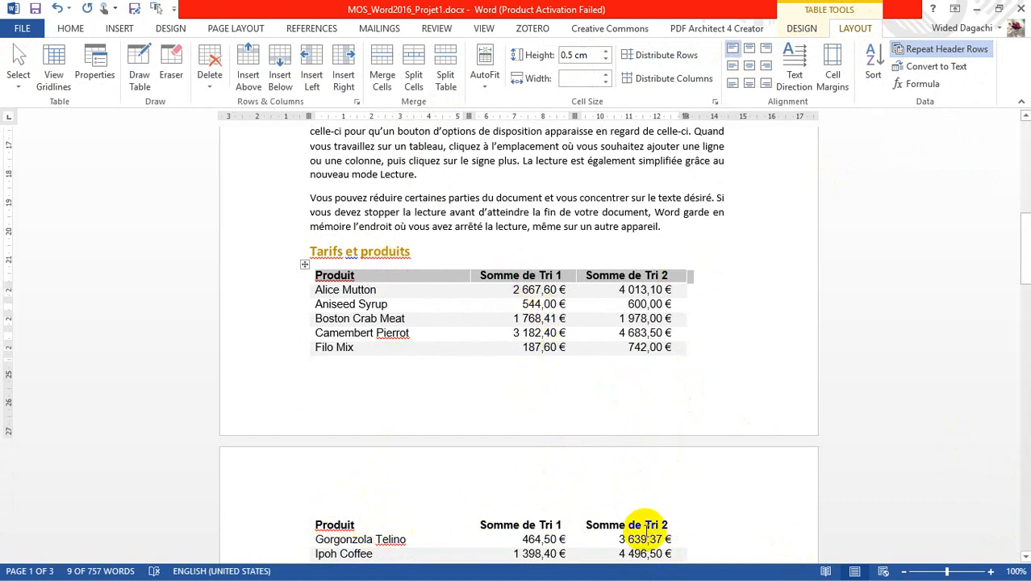
# Step: Highlight the "Tâche 2 :" heading in the task list on page 3 in bright green
pyautogui.press('pagedown')
pyautogui.press('pagedown')
pyautogui.press('pagedown')
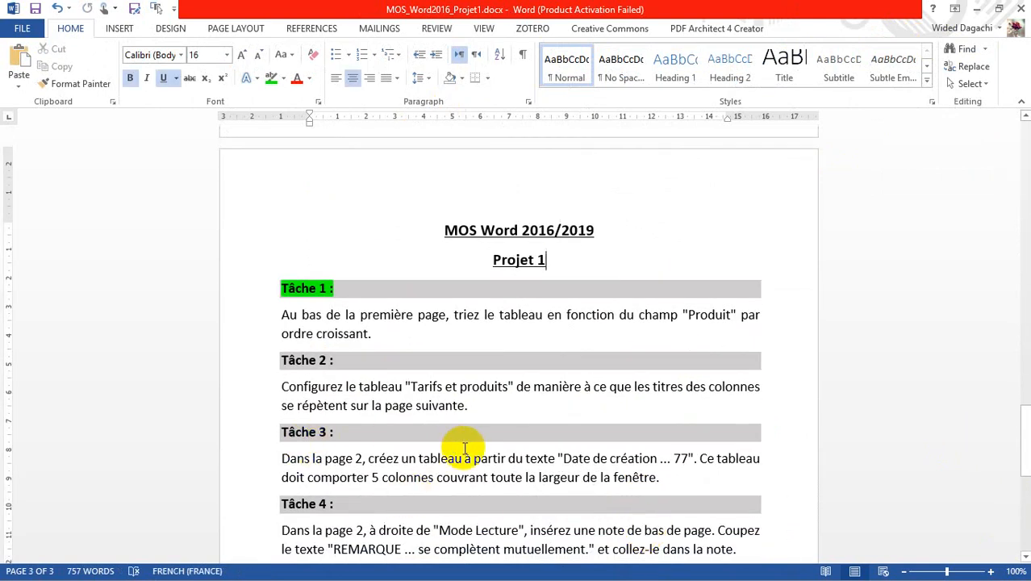
pyautogui.press('pageup')
pyautogui.press('pageup')
pyautogui.press('pageup')
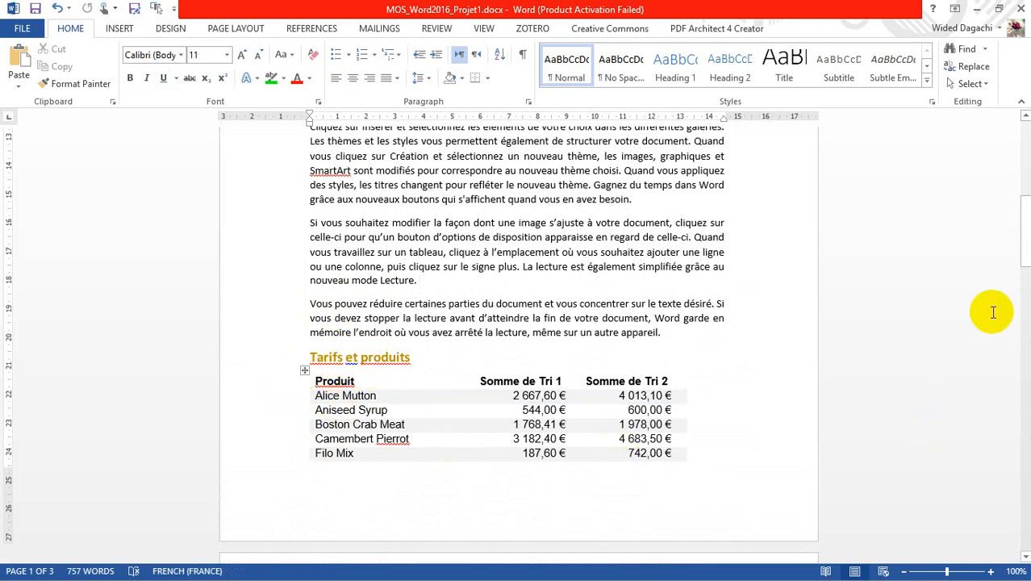
pyautogui.moveTo(1025, 242); pyautogui.dragTo(1026, 453)
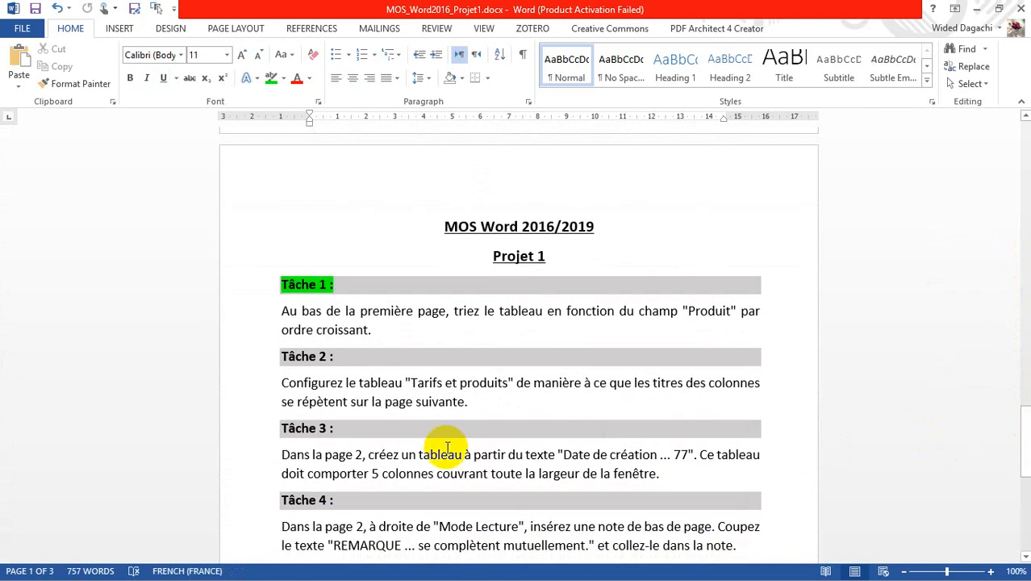
pyautogui.click(257, 361)
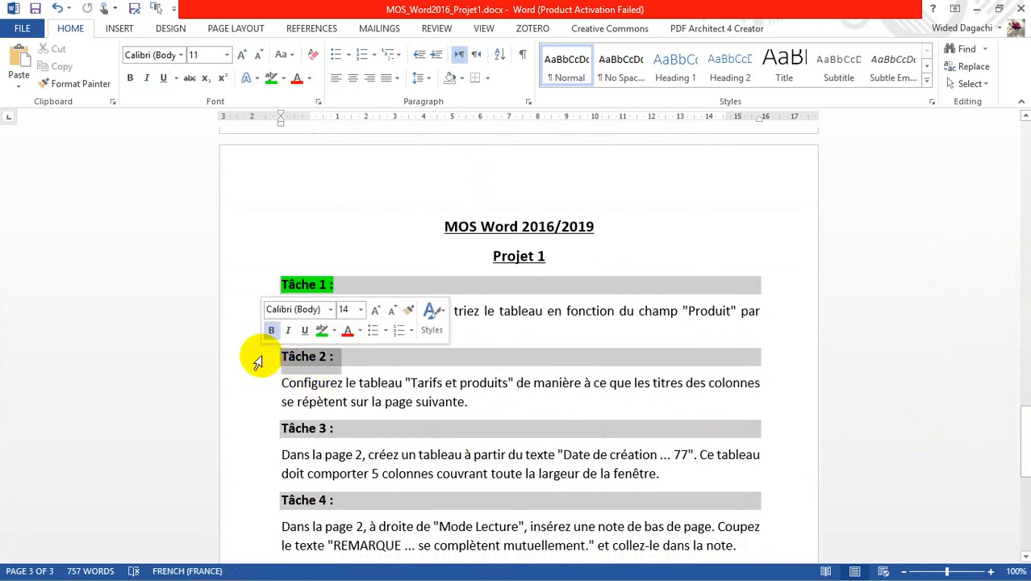
pyautogui.click(271, 79)
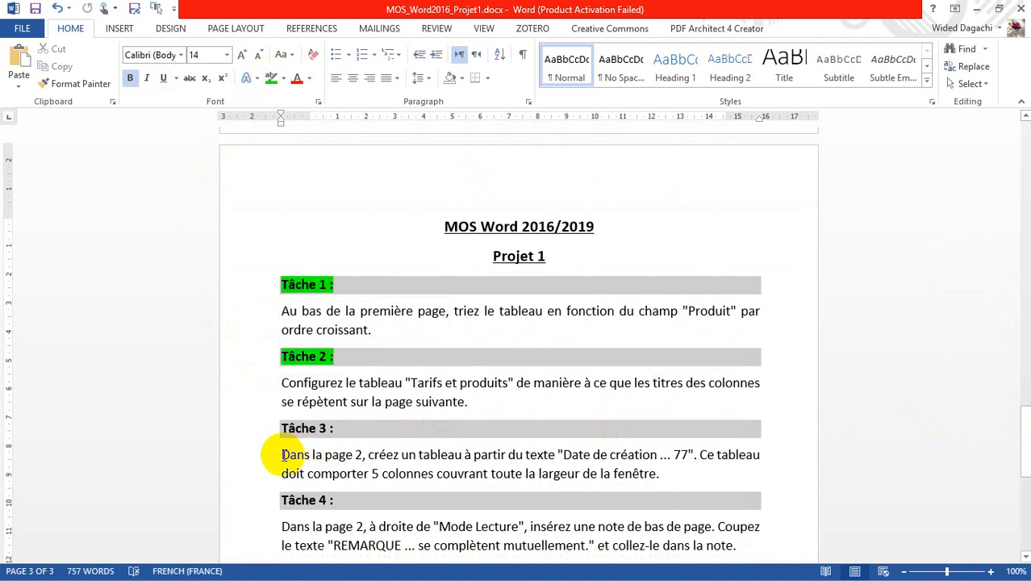
# Step: Read the Tâche 3 instructions and select the page 2 text from "Date de création" through "77" under "Programmation séquentielle"
pyautogui.click(358, 454)
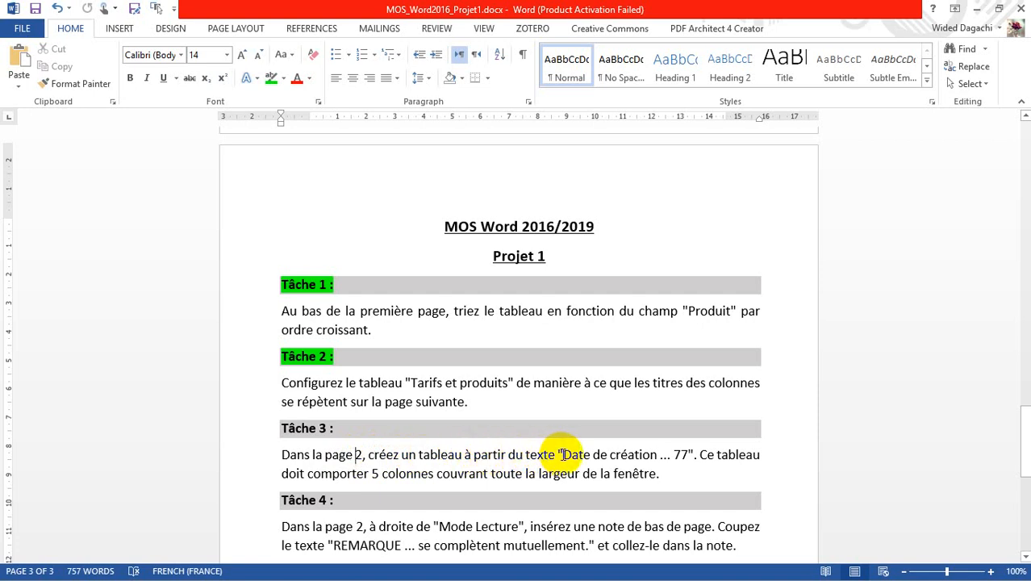
pyautogui.moveTo(564, 454); pyautogui.dragTo(694, 455)
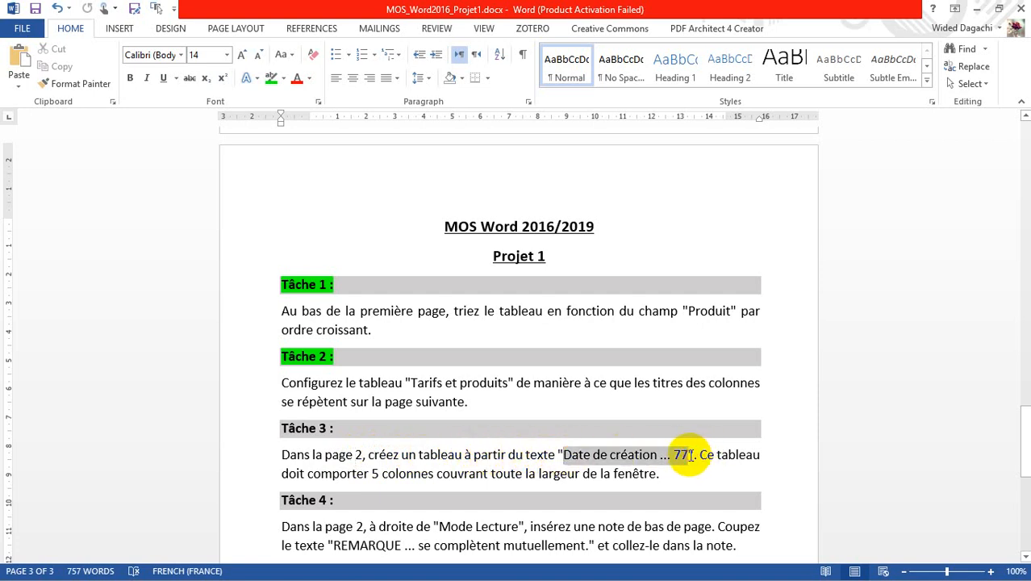
pyautogui.moveTo(690, 455); pyautogui.dragTo(691, 455)
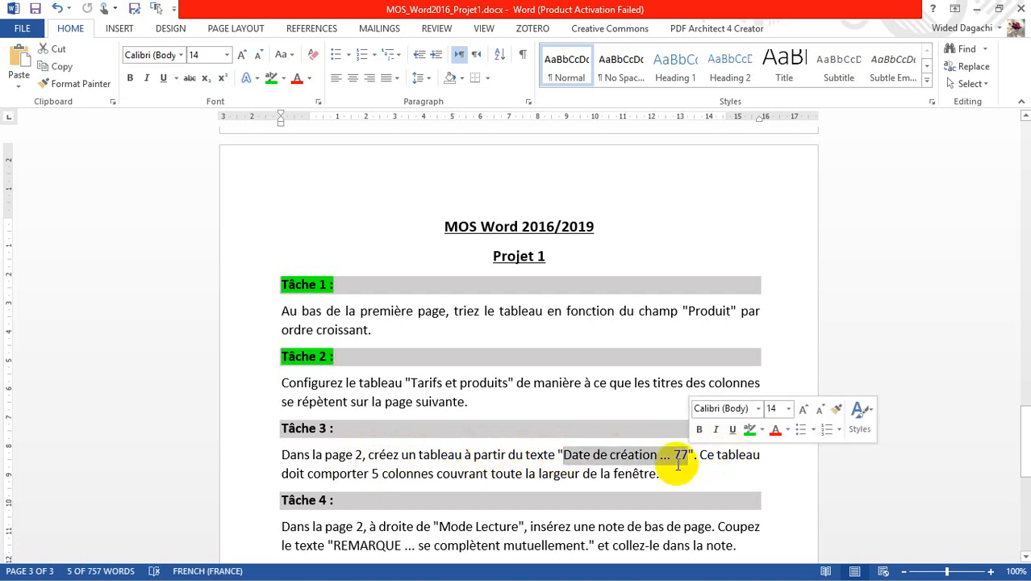
pyautogui.click(379, 474)
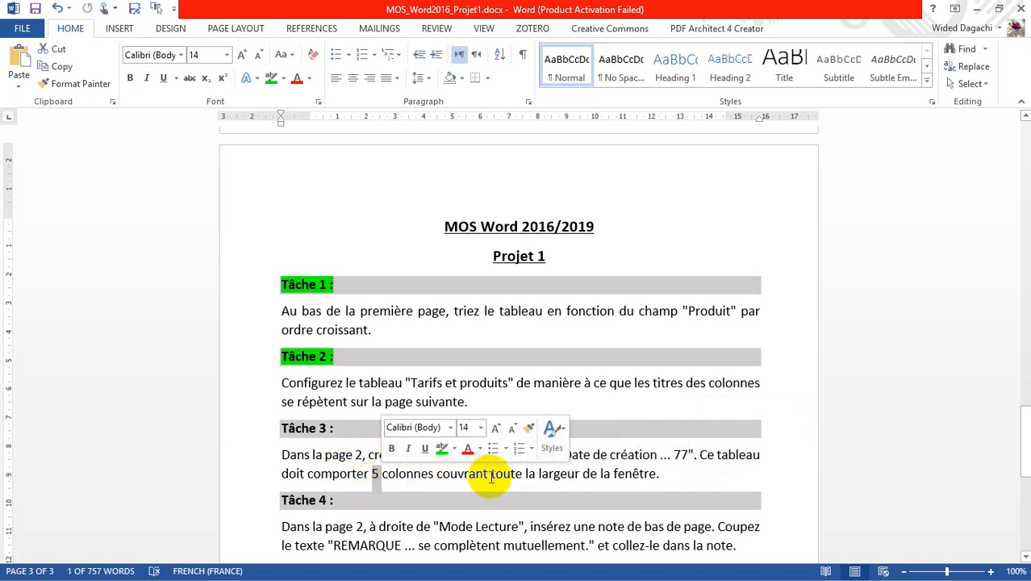
pyautogui.click(657, 473)
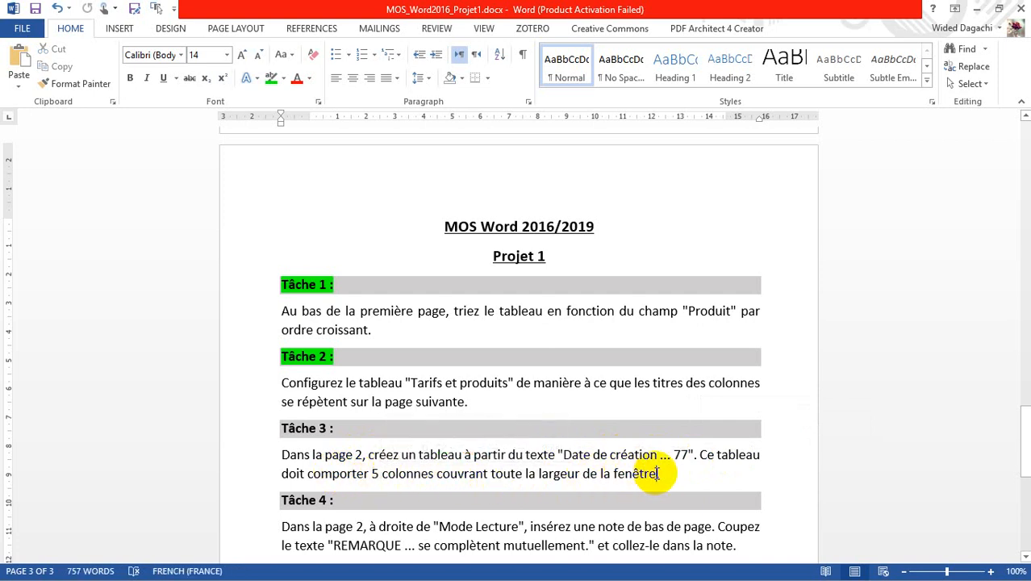
pyautogui.press('pageup')
pyautogui.press('pageup')
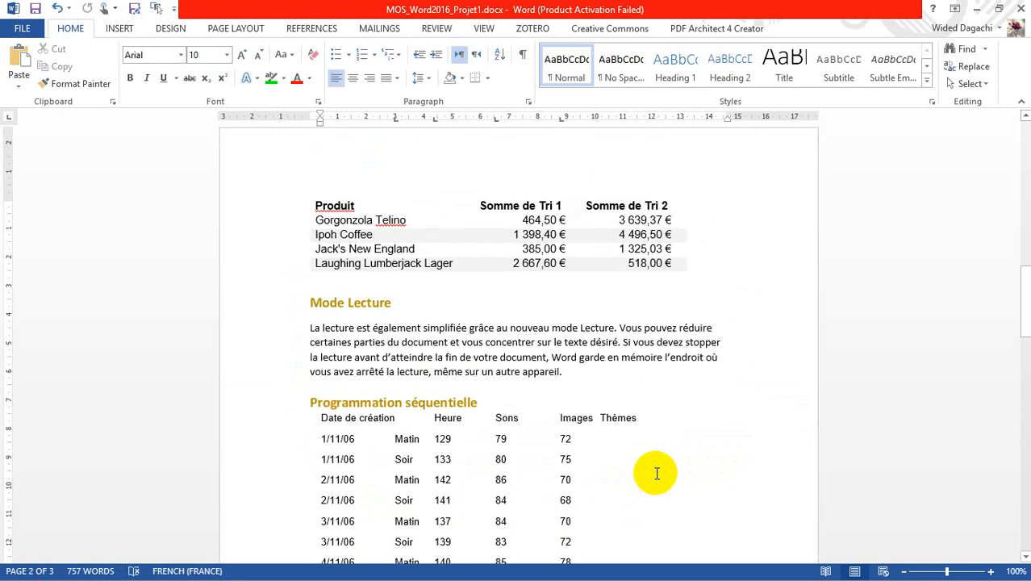
pyautogui.moveTo(317, 416); pyautogui.dragTo(563, 506)
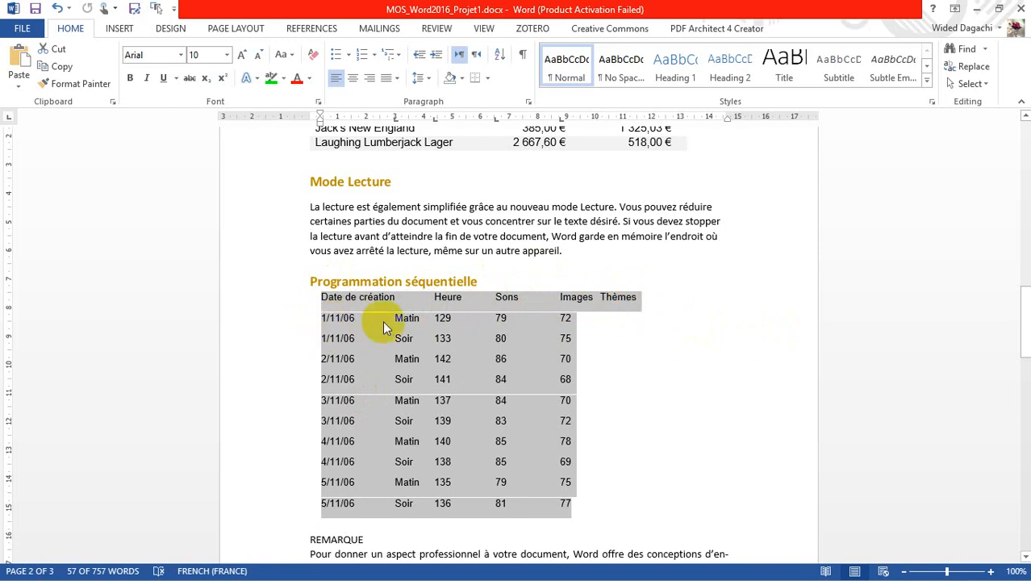
# Step: Try the plain Insert Table command on the selected text, and undo the insertion
pyautogui.click(118, 29)
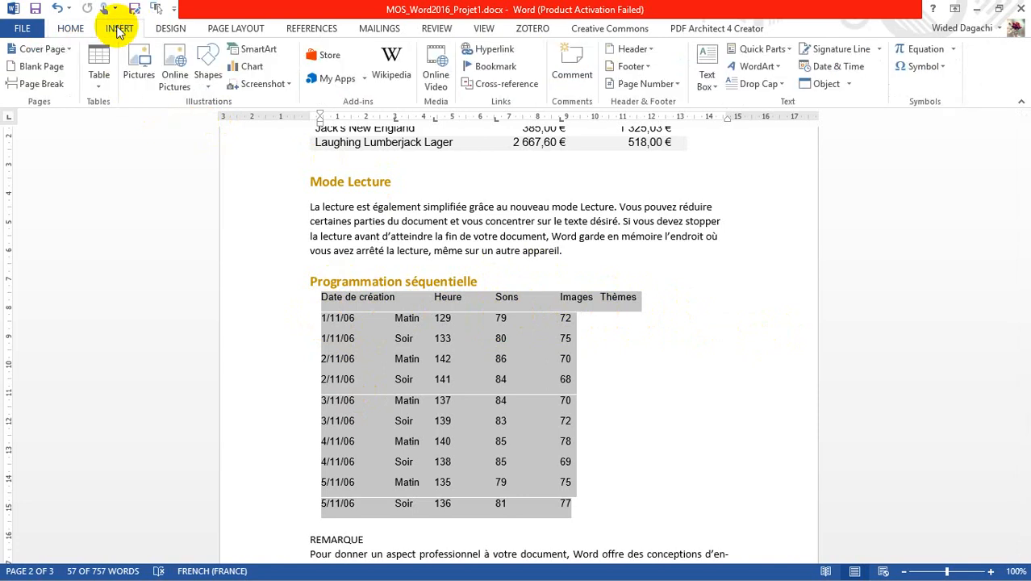
pyautogui.click(100, 84)
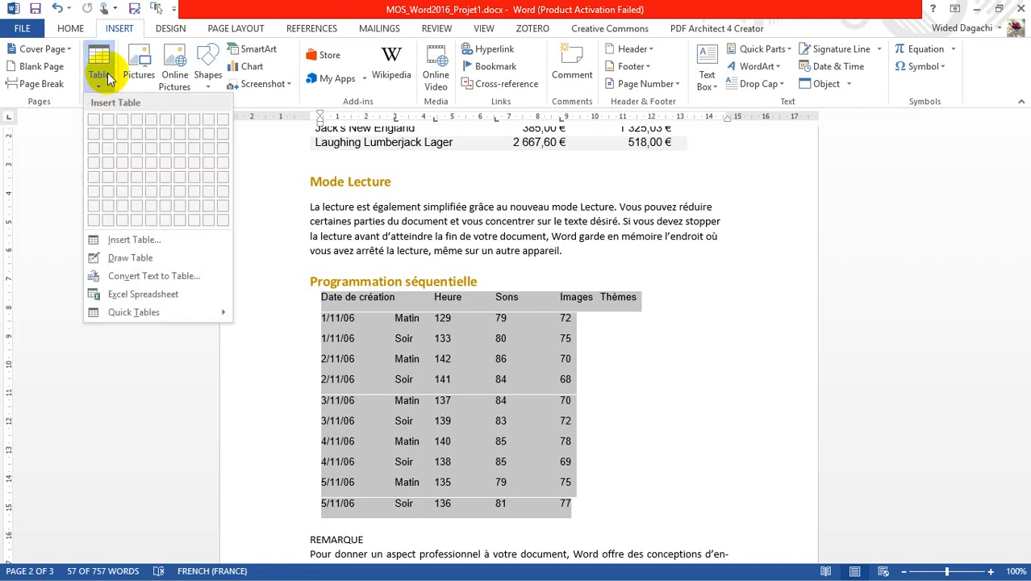
pyautogui.click(125, 241)
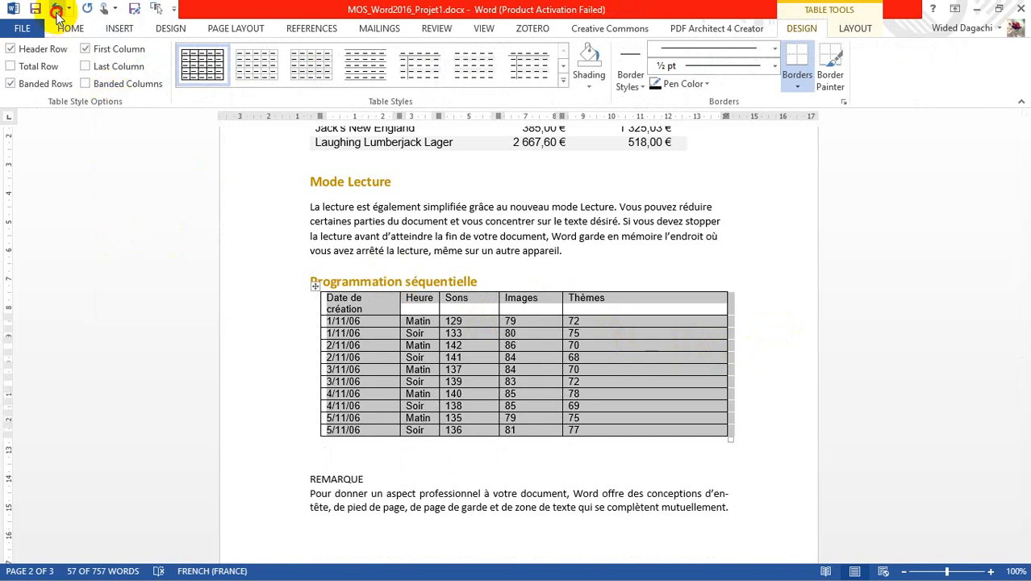
pyautogui.click(56, 12)
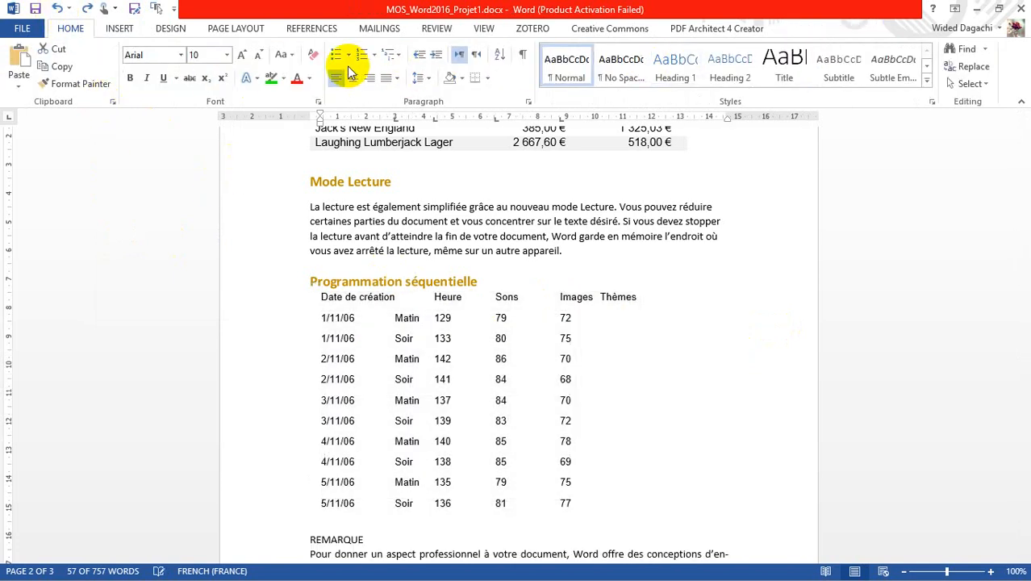
# Step: Convert the selected text to a 5-column table with AutoFit to window, separating the text at tabs
pyautogui.click(121, 29)
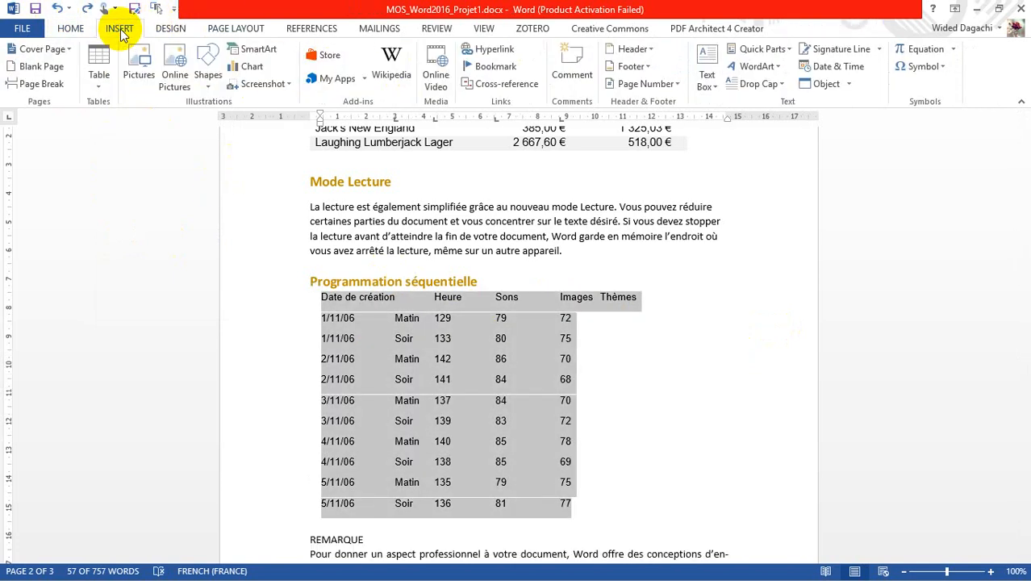
pyautogui.click(99, 79)
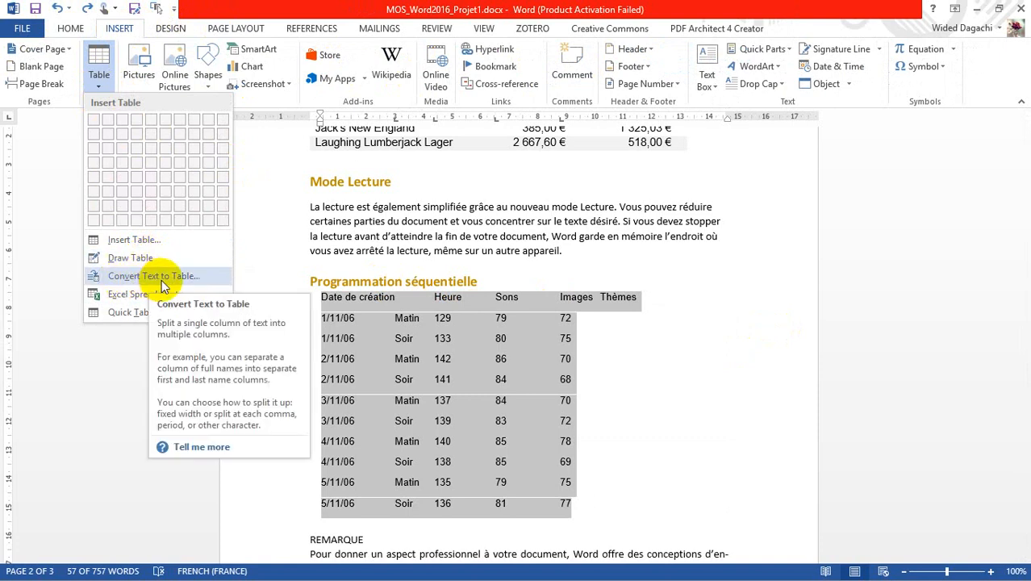
pyautogui.click(161, 279)
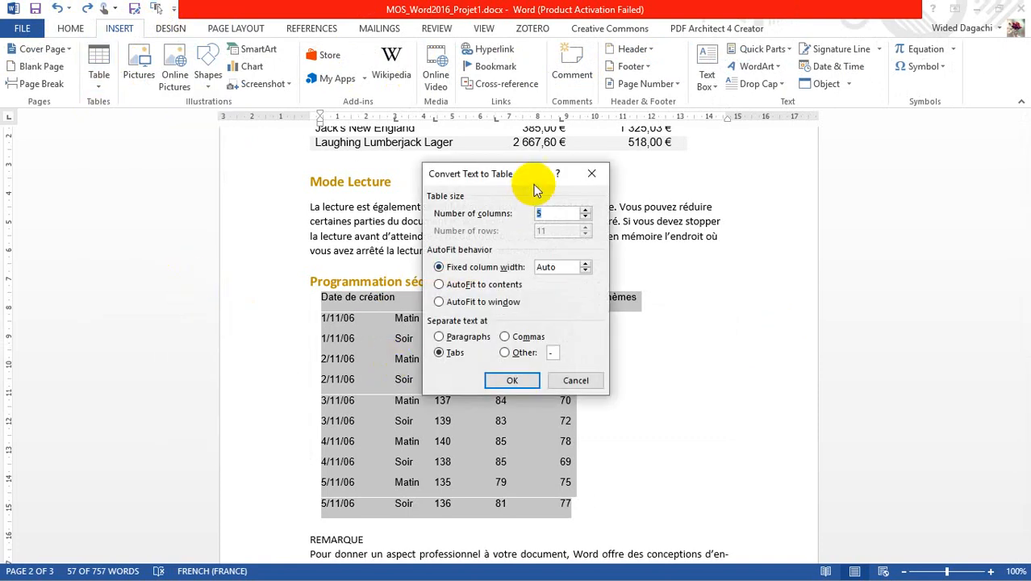
pyautogui.moveTo(473, 173); pyautogui.dragTo(738, 169)
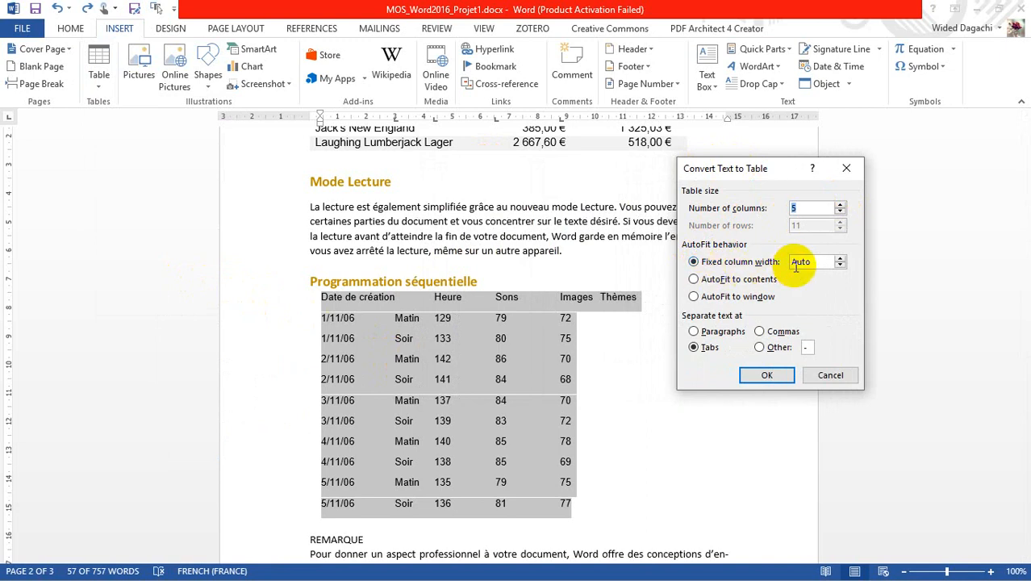
pyautogui.click(693, 297)
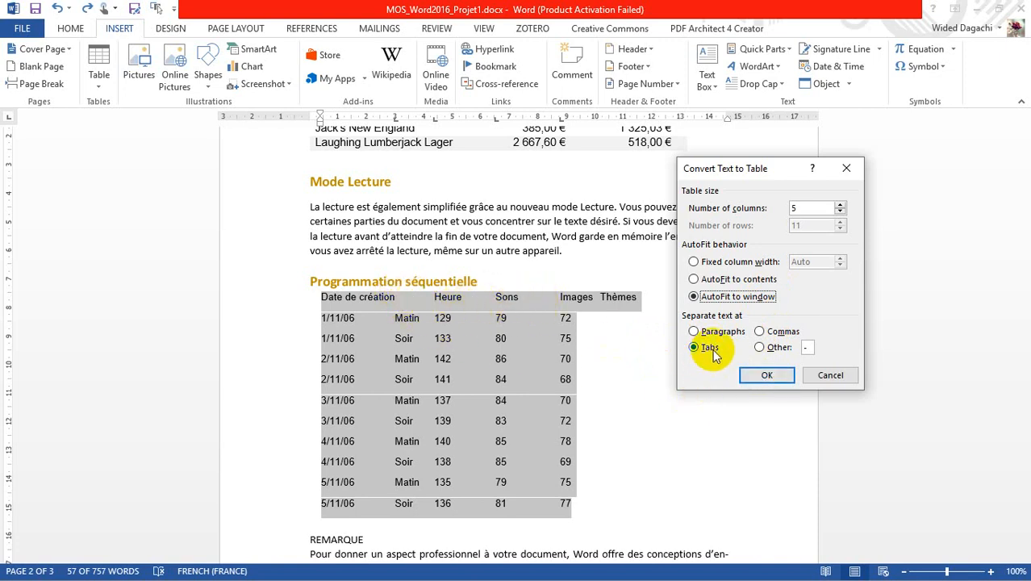
pyautogui.click(766, 377)
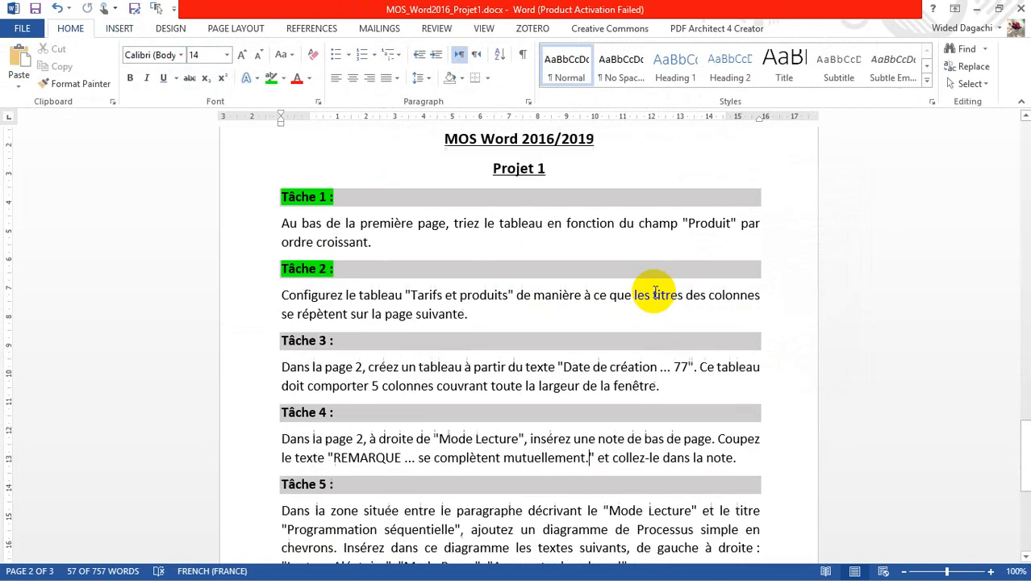
# Step: Highlight the "Tâche 3 :" heading in the task list on page 3 in bright green
pyautogui.scroll(-1, 656, 290)
pyautogui.moveTo(280, 300); pyautogui.dragTo(342, 299)
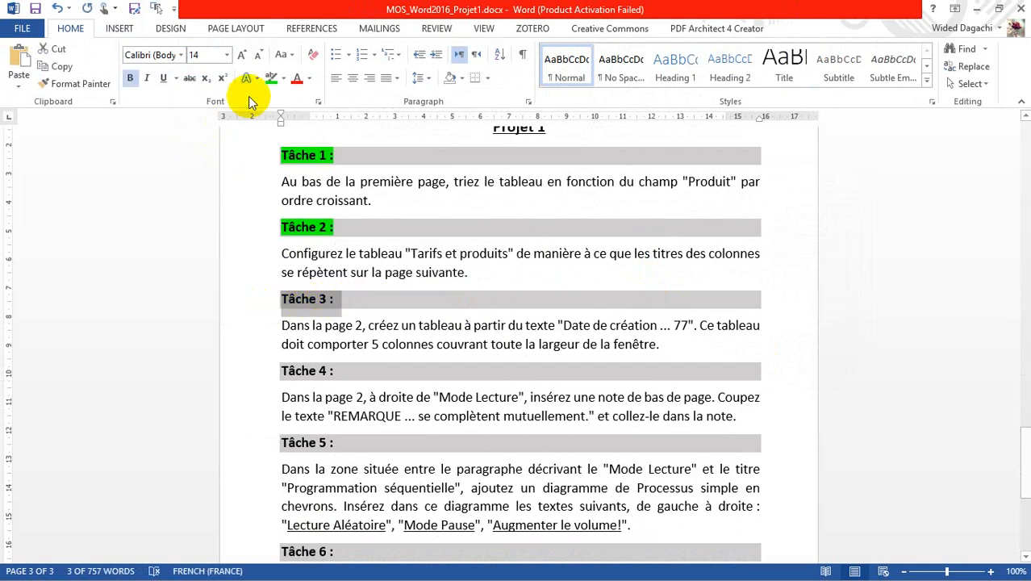
pyautogui.click(272, 81)
# Step: Read the Tâche 4 instructions and insert a footnote immediately after the "Mode Lecture" heading on page 2
pyautogui.moveTo(282, 371); pyautogui.dragTo(313, 370)
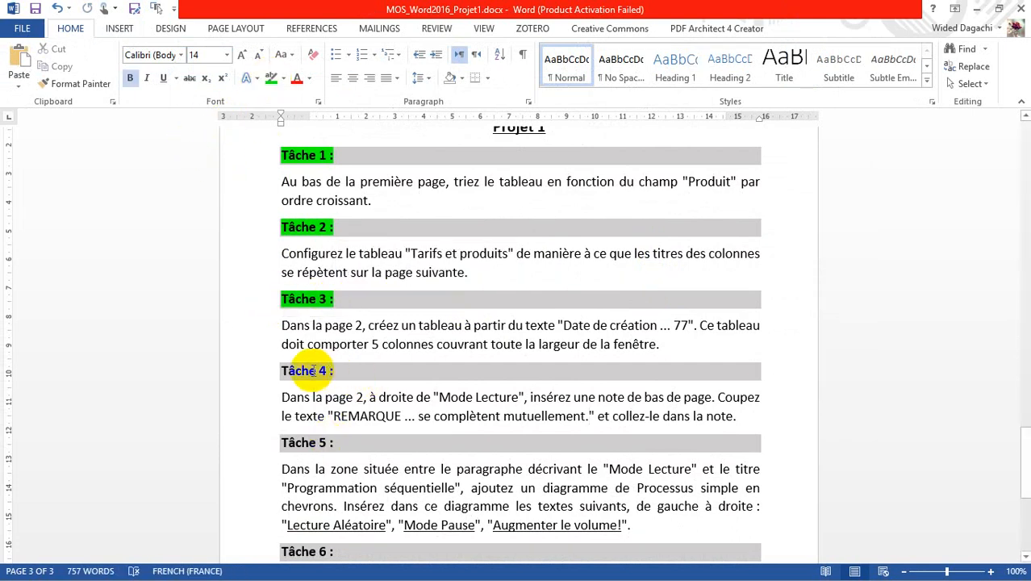
pyautogui.click(300, 396)
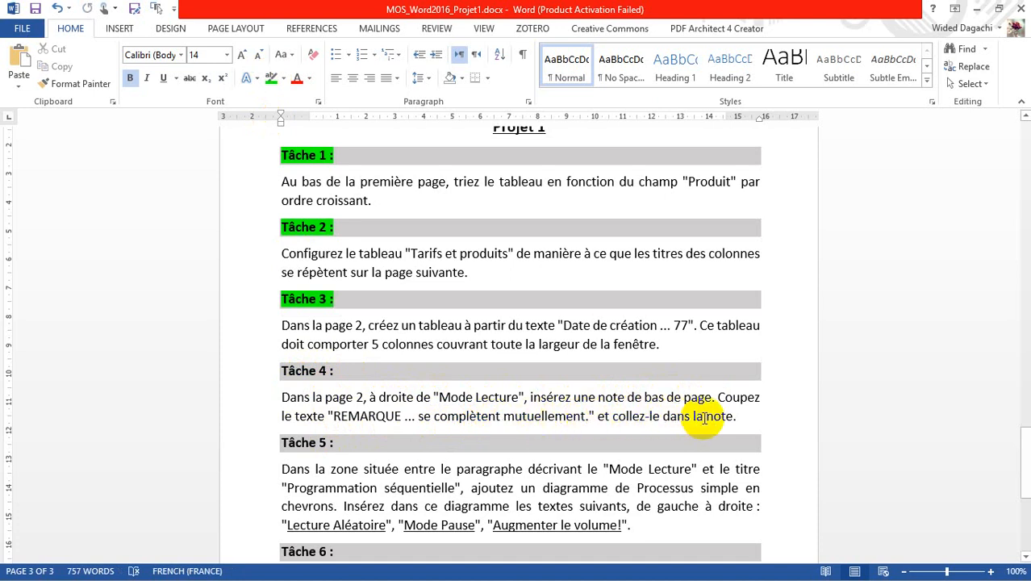
pyautogui.scroll(5, 704, 417)
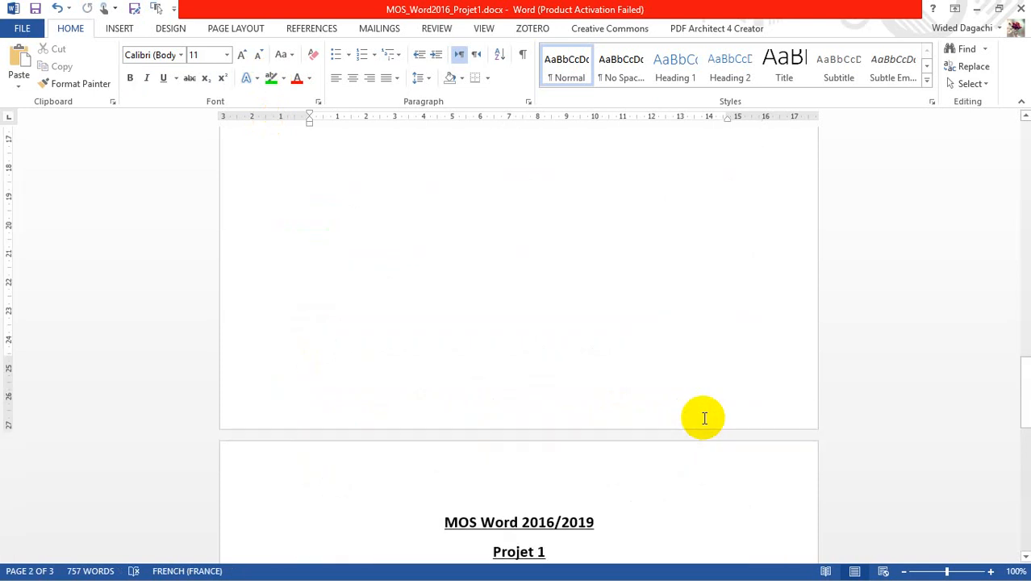
pyautogui.scroll(-5, 705, 417)
pyautogui.press('pageup')
pyautogui.press('pageup')
pyautogui.press('pageup')
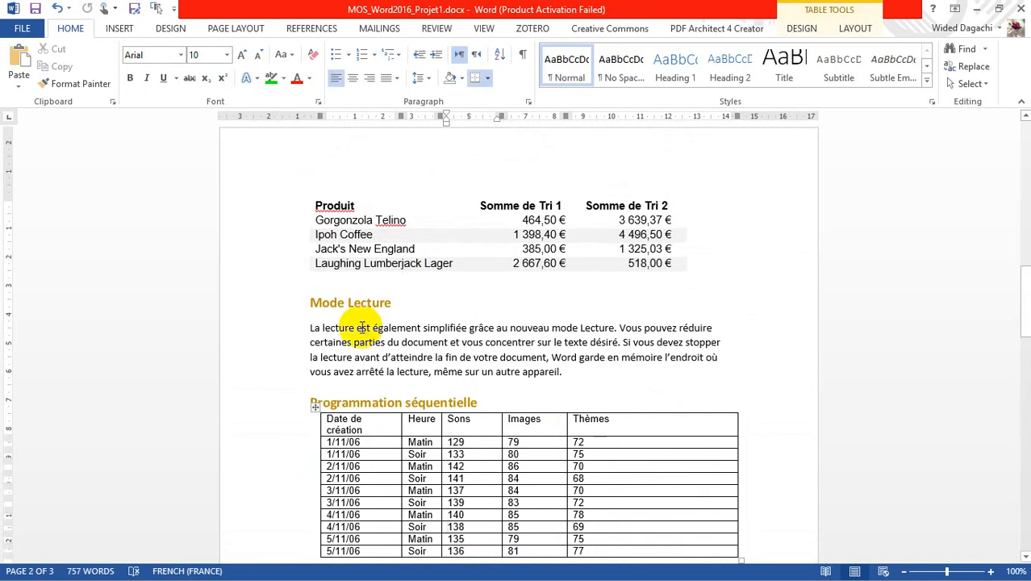
pyautogui.click(392, 302)
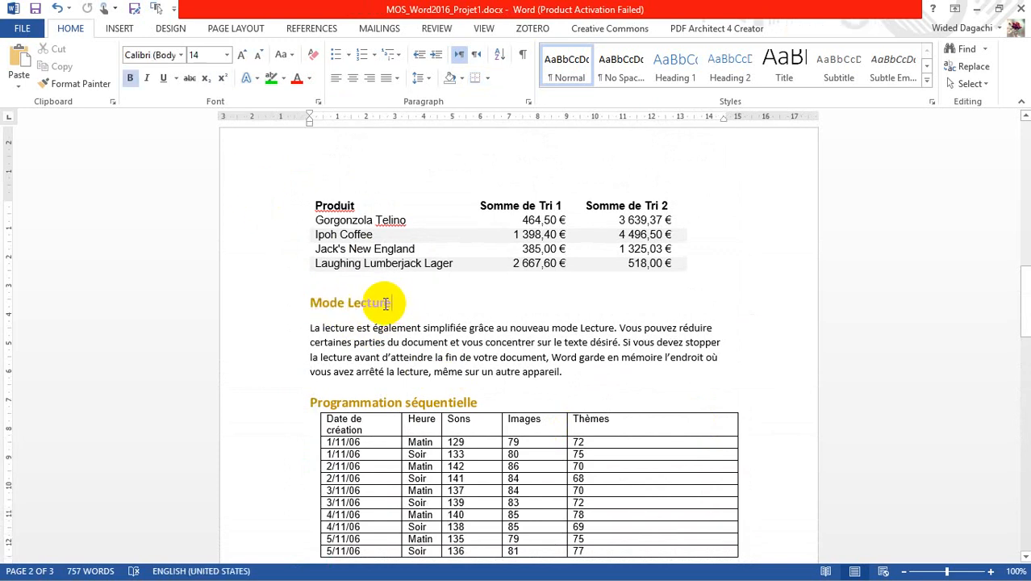
pyautogui.click(306, 29)
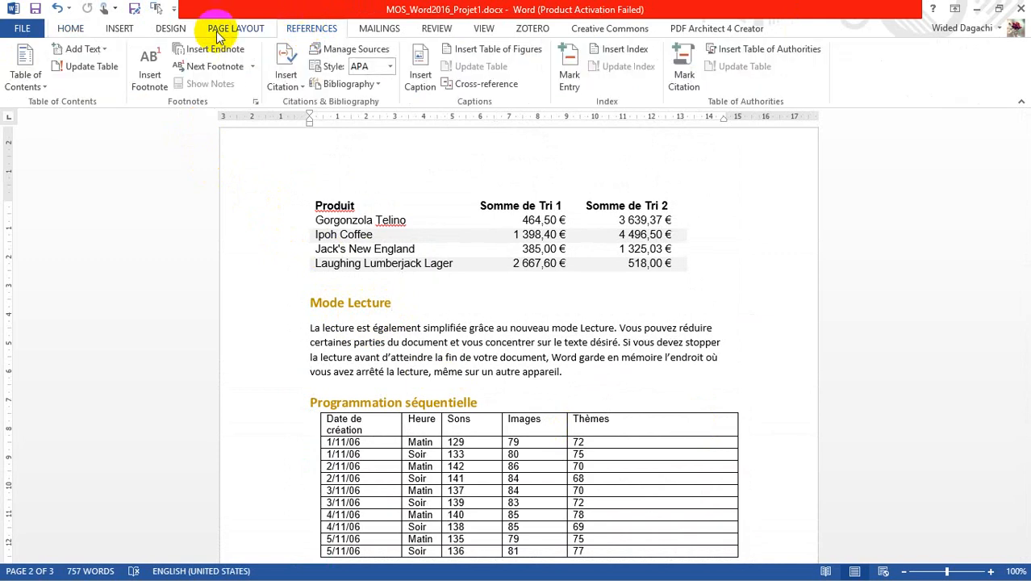
pyautogui.click(149, 81)
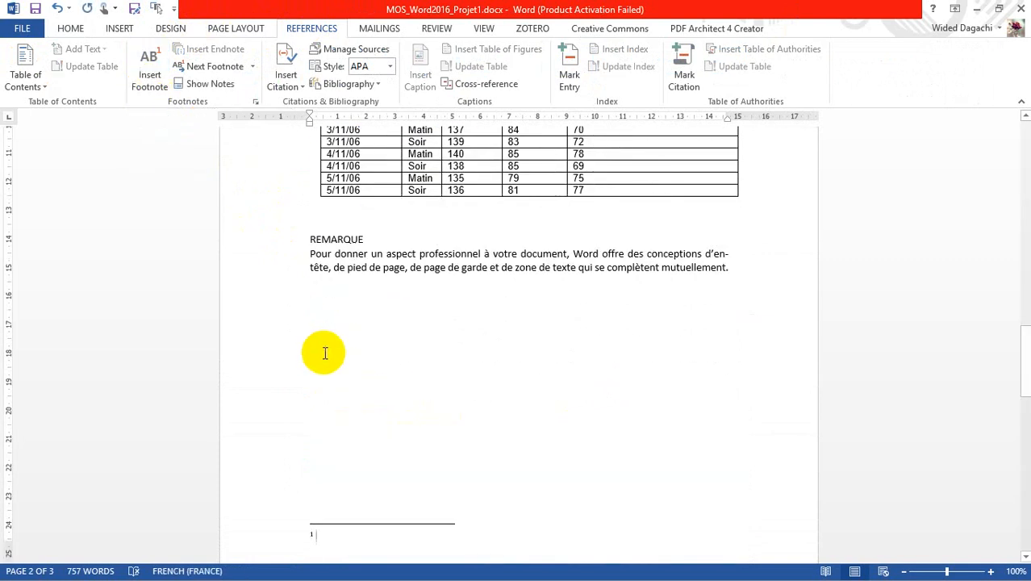
# Step: Cut the REMARQUE heading with its paragraph below the table on page 2 and paste it into the empty footnote, keeping source formatting
pyautogui.moveTo(309, 239); pyautogui.dragTo(731, 269)
pyautogui.hotkey('ctrl', 'c')
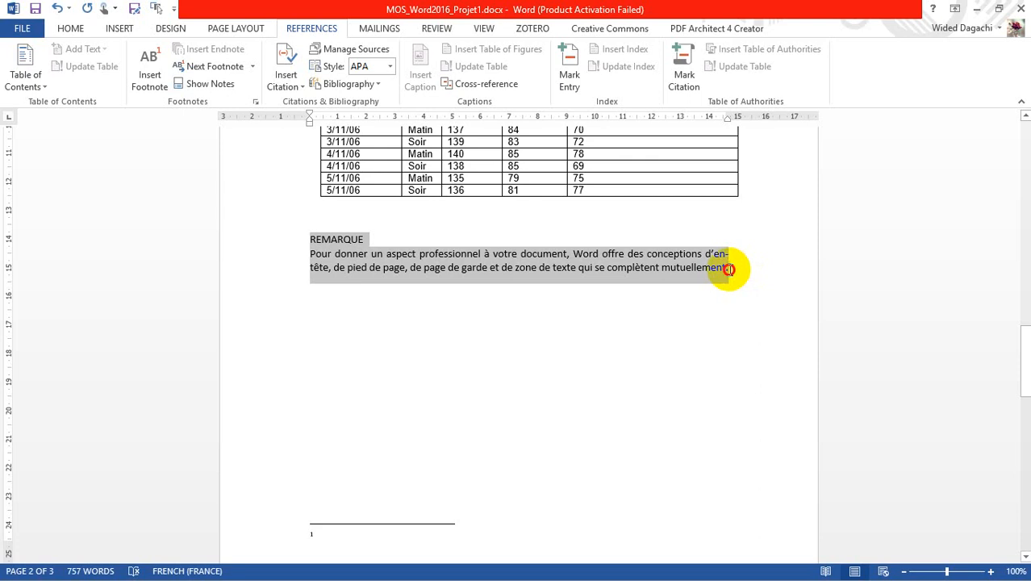
pyautogui.rightClick(690, 270)
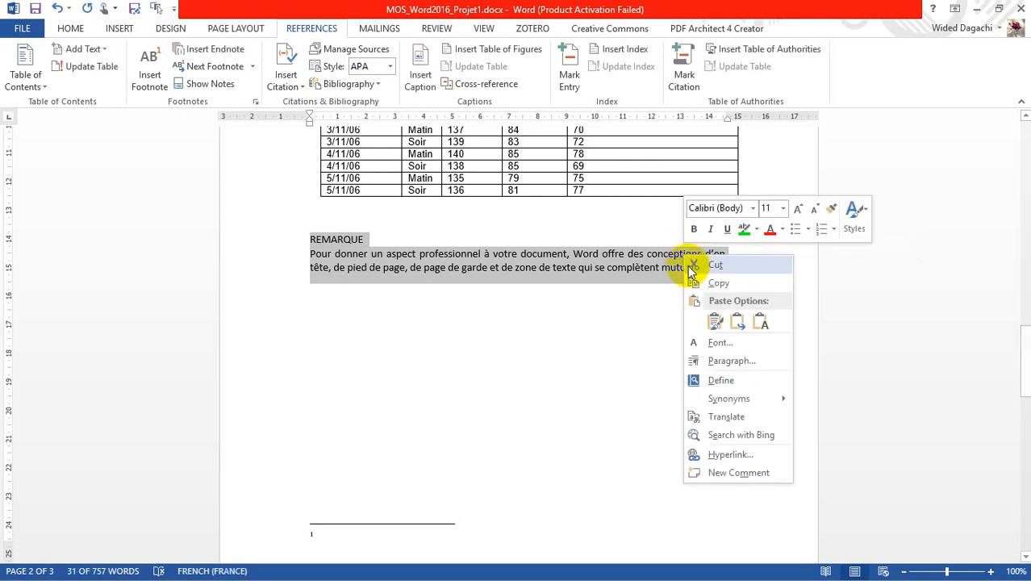
pyautogui.click(690, 269)
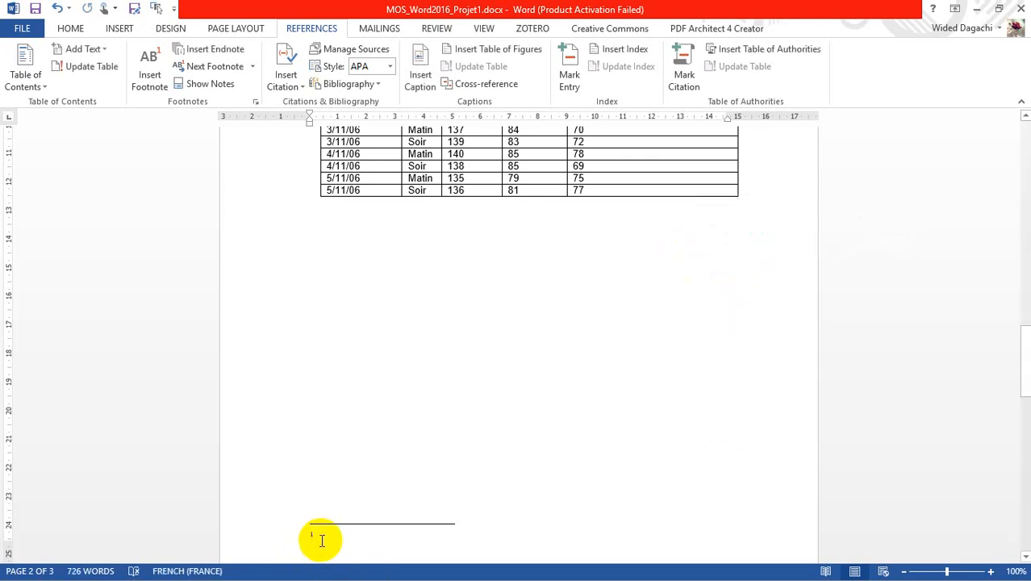
pyautogui.click(322, 539)
pyautogui.rightClick(321, 539)
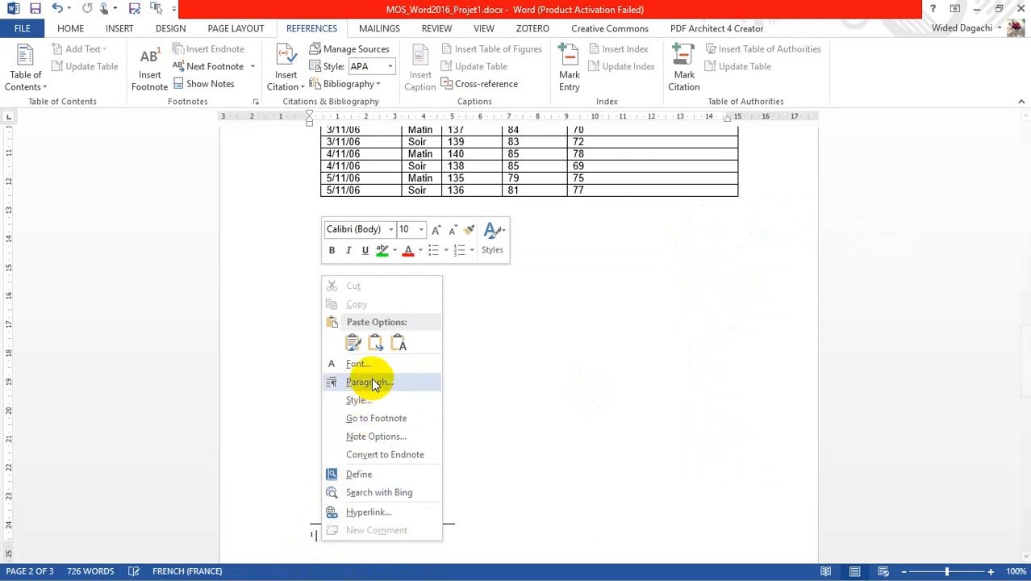
pyautogui.click(352, 343)
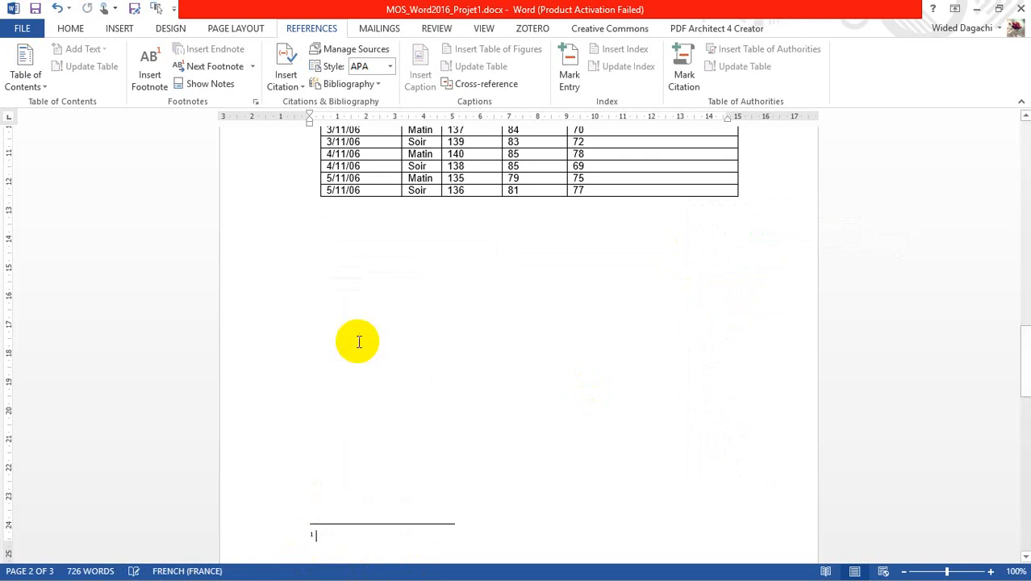
# Step: Highlight the "Tâche 4 :" heading in the task list on page 3 in bright green
pyautogui.click(559, 454)
pyautogui.scroll(-10, 559, 455)
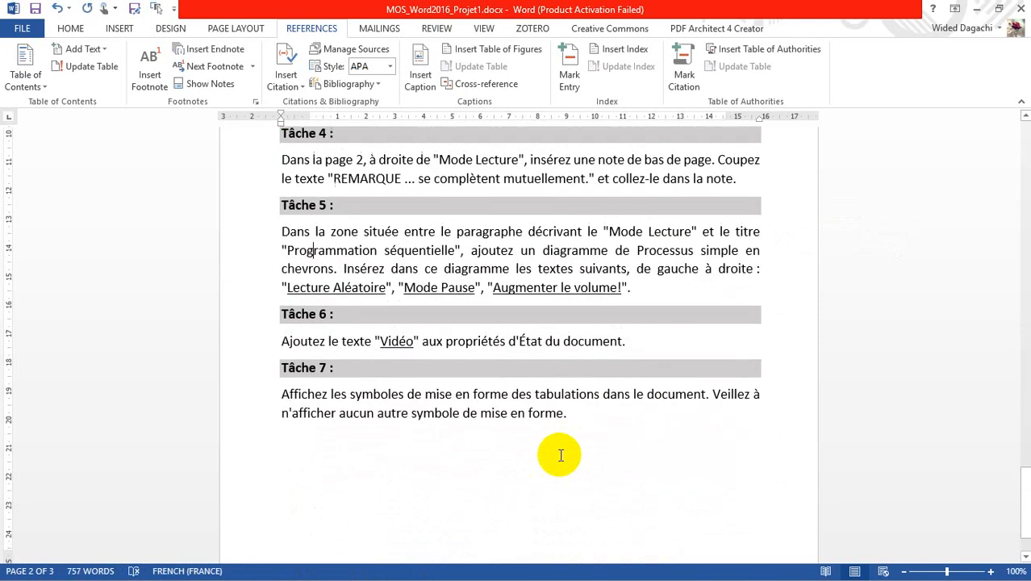
pyautogui.moveTo(282, 133); pyautogui.dragTo(334, 133)
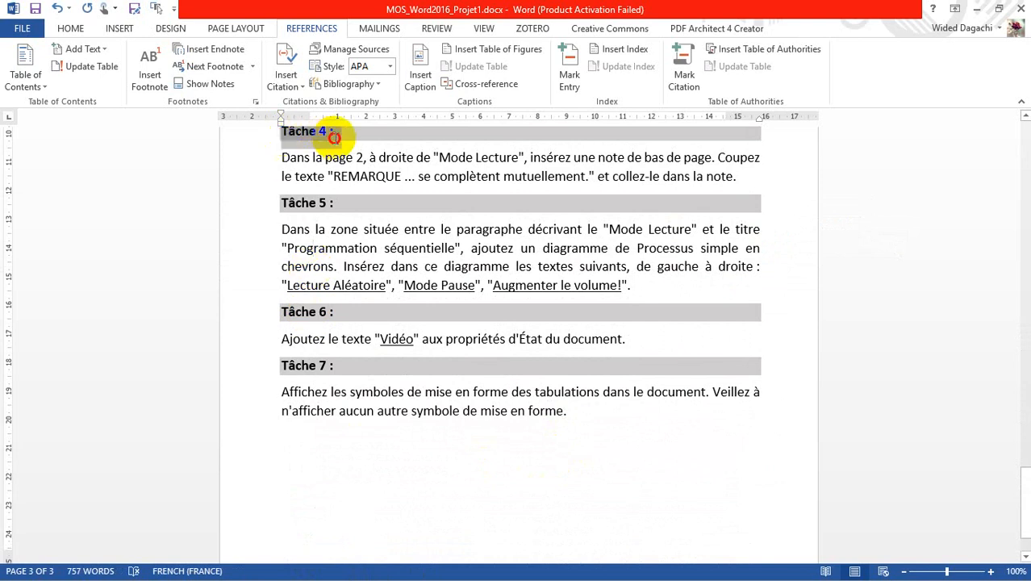
pyautogui.click(71, 29)
pyautogui.click(271, 79)
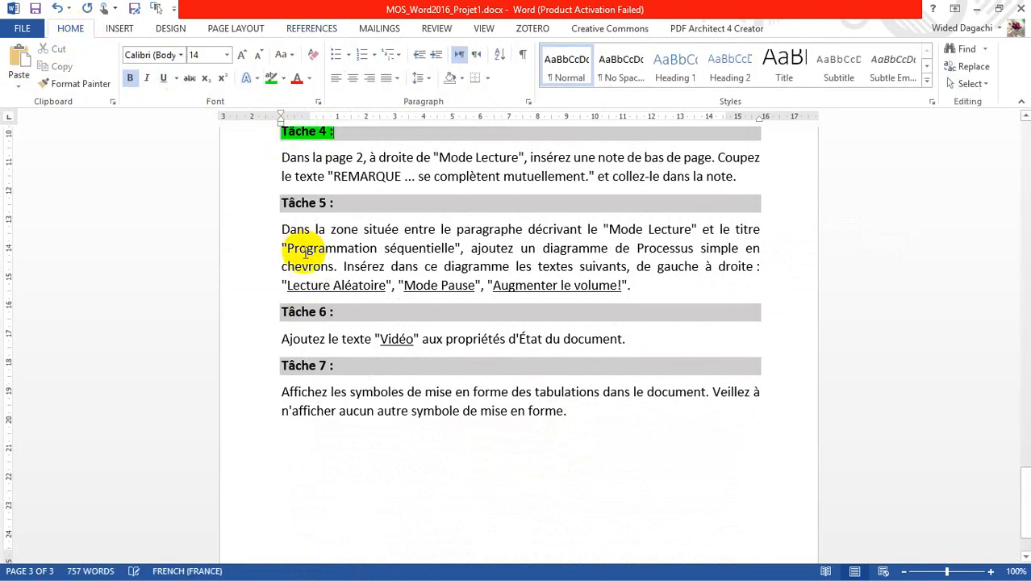
# Step: Read the Tâche 5 instructions and examine the area between the "Mode Lecture" paragraph and the "Programmation séquentielle" heading on page 2
pyautogui.click(308, 238)
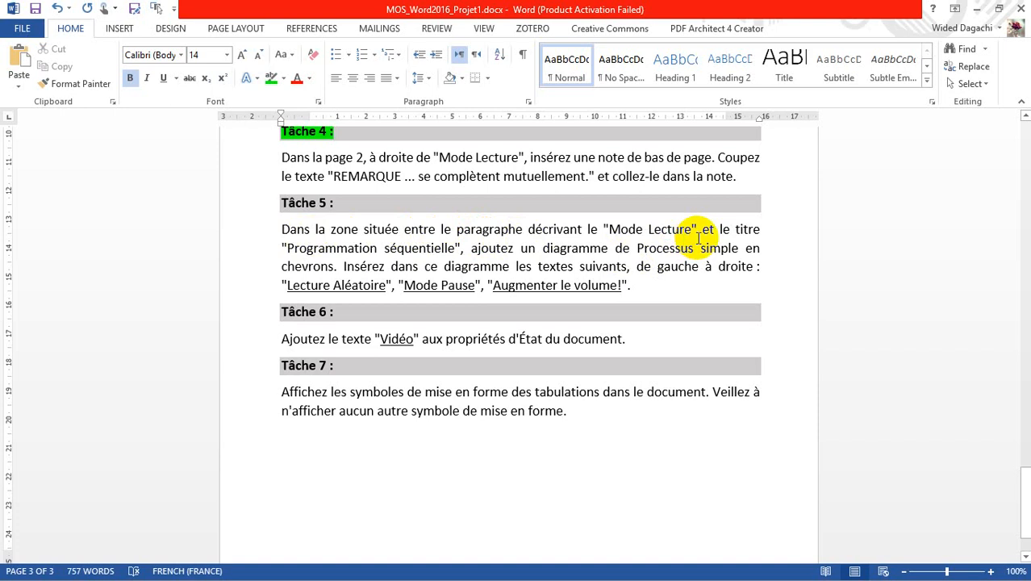
pyautogui.press('pageup')
pyautogui.press('pageup')
pyautogui.press('pageup')
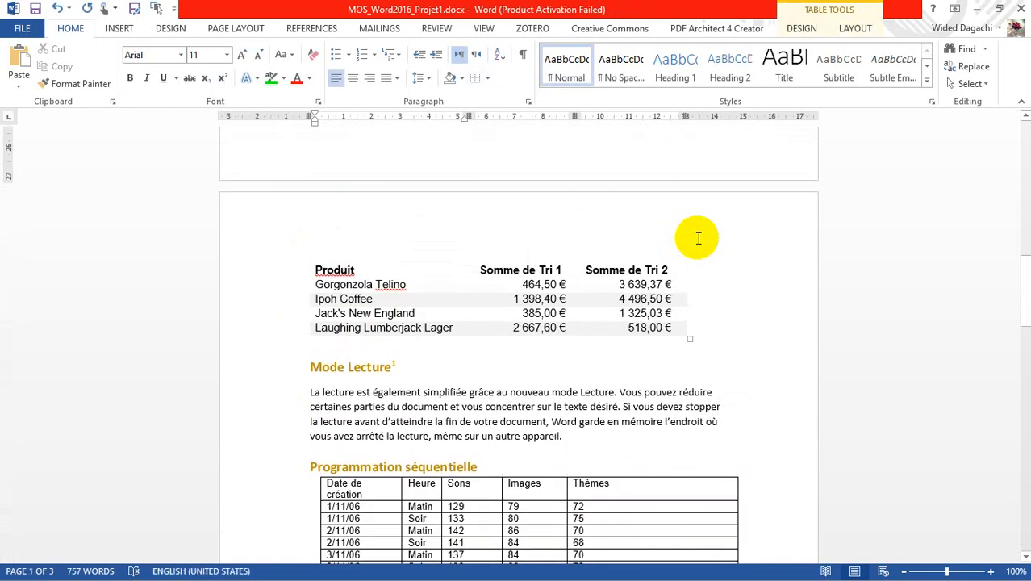
pyautogui.click(325, 367)
pyautogui.click(349, 465)
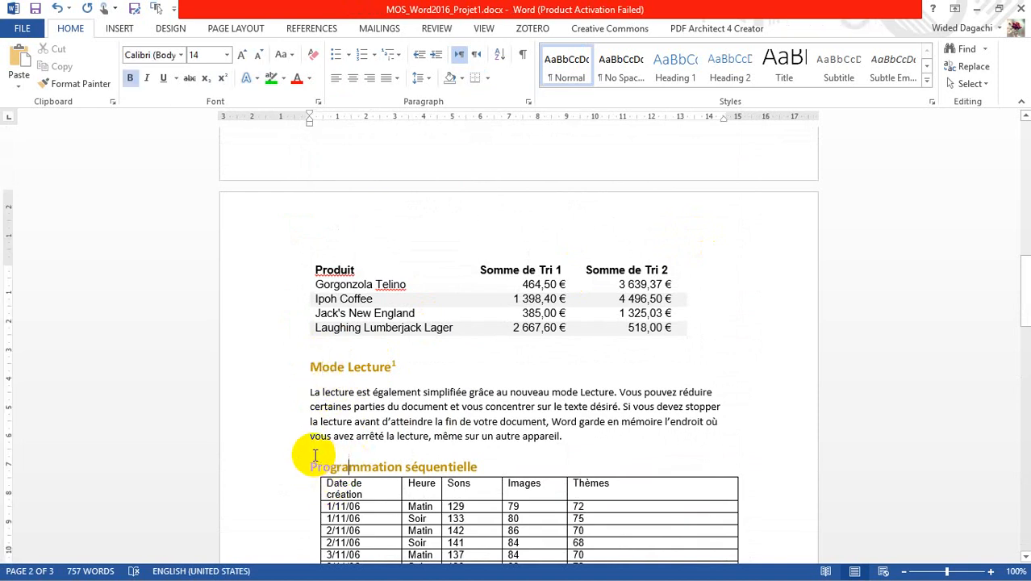
pyautogui.press('pagedown')
pyautogui.press('pagedown')
pyautogui.press('pagedown')
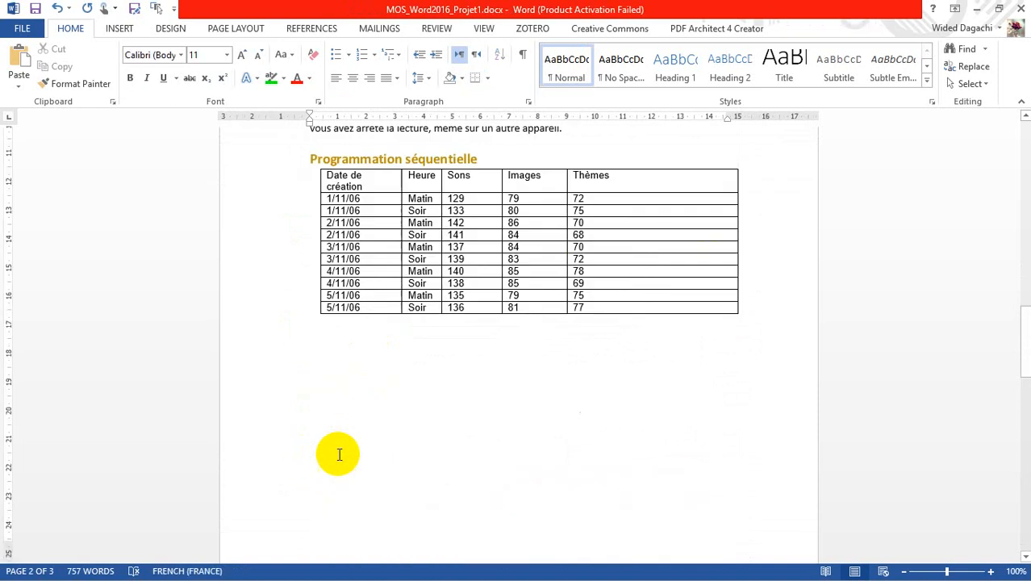
pyautogui.press('pagedown')
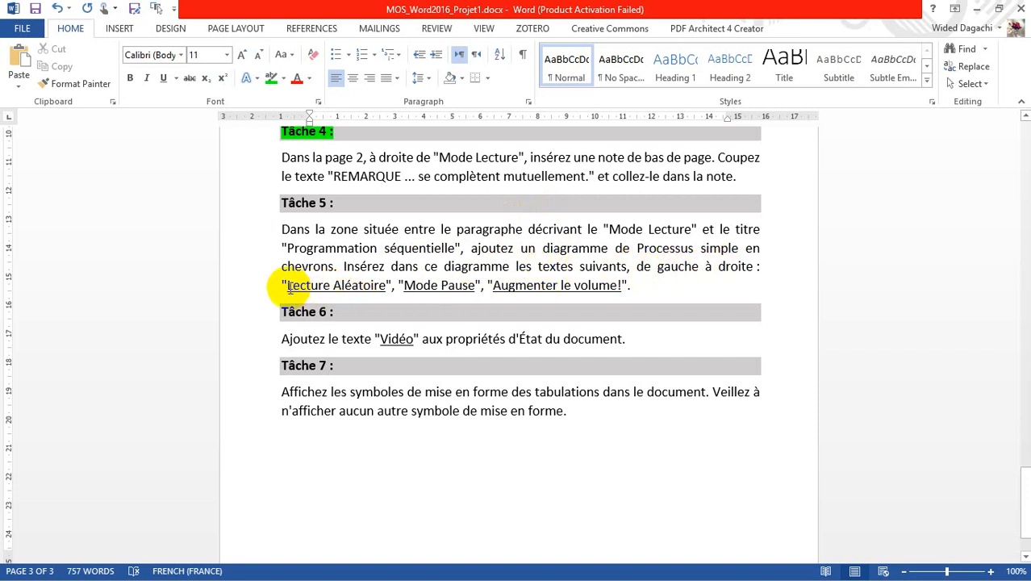
# Step: Copy the text "Lecture Aléatoire" from the Tâche 5 instructions
pyautogui.moveTo(286, 287); pyautogui.dragTo(386, 290)
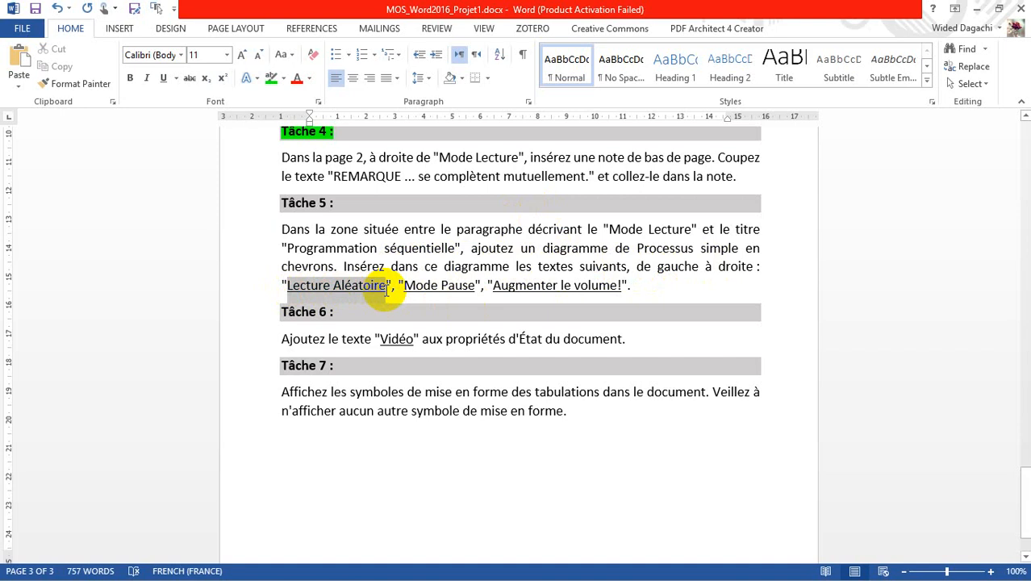
pyautogui.rightClick(363, 294)
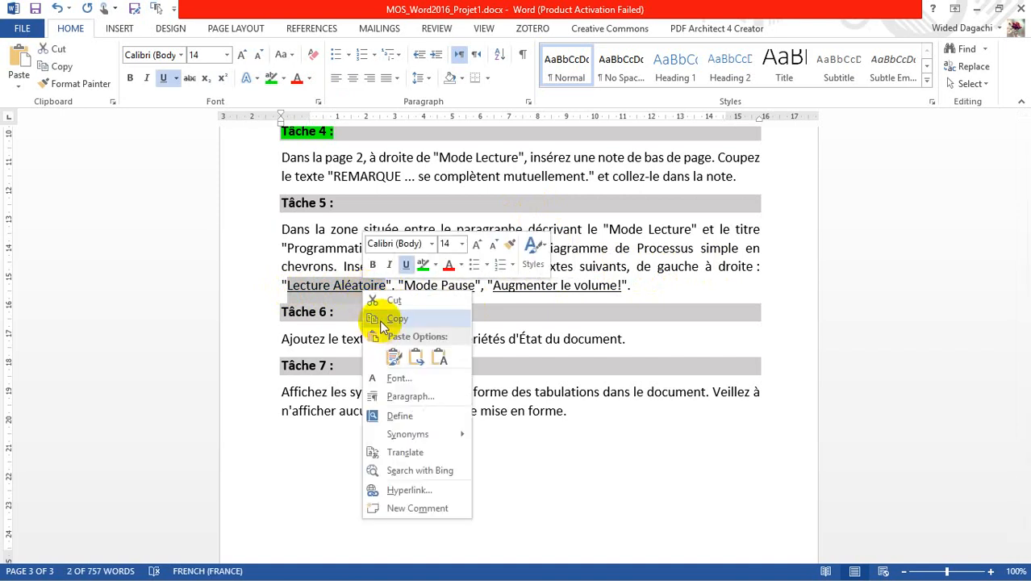
pyautogui.click(382, 321)
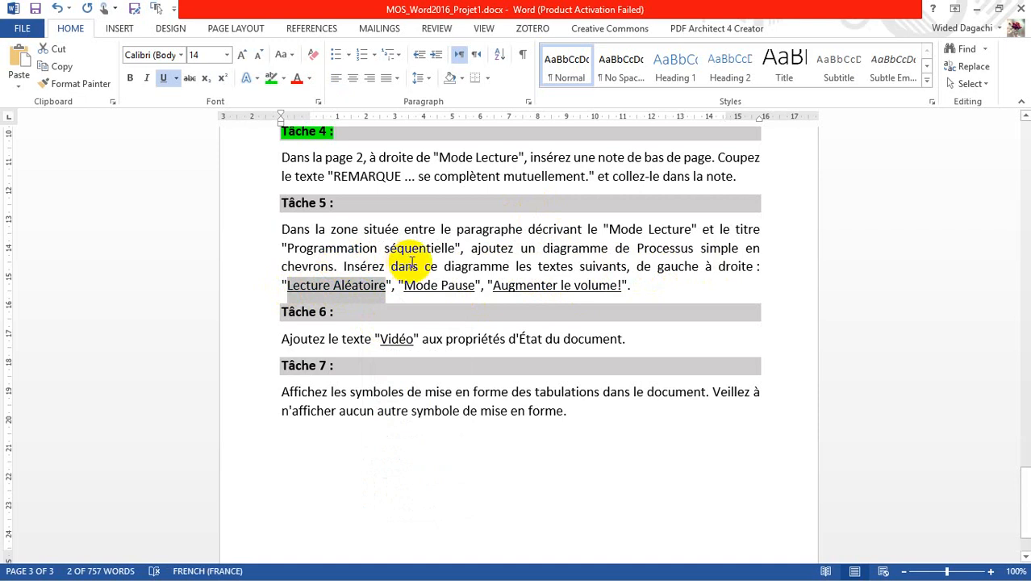
# Step: Insert a Basic Chevron Process SmartArt between the "Mode Lecture" paragraph and the "Programmation séquentielle" heading, and paste "Lecture Aléatoire" into its first chevron
pyautogui.click(637, 248)
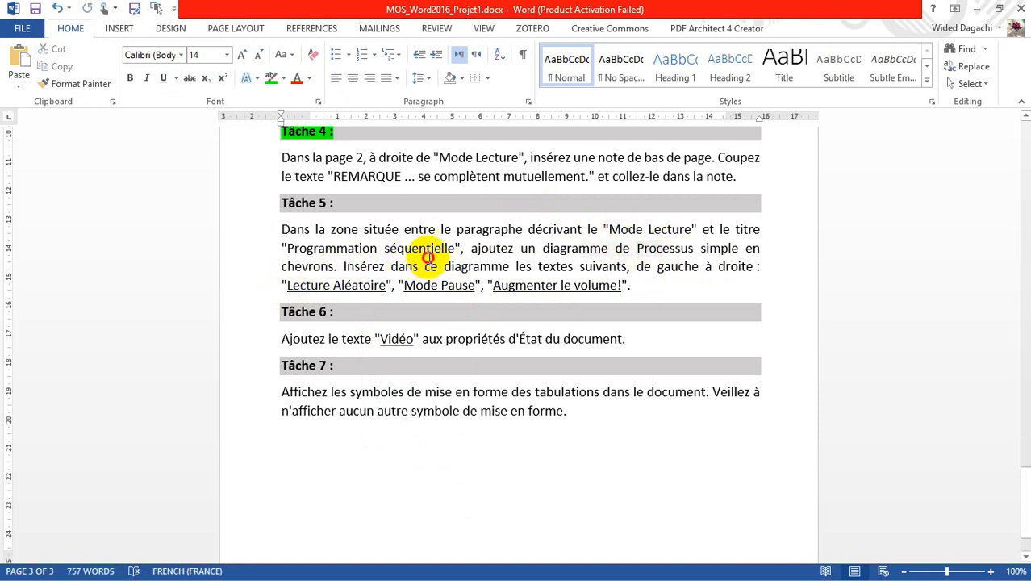
pyautogui.keyDown('shift'); pyautogui.click(327, 267); pyautogui.keyUp('shift')
pyautogui.scroll(3, 332, 266)
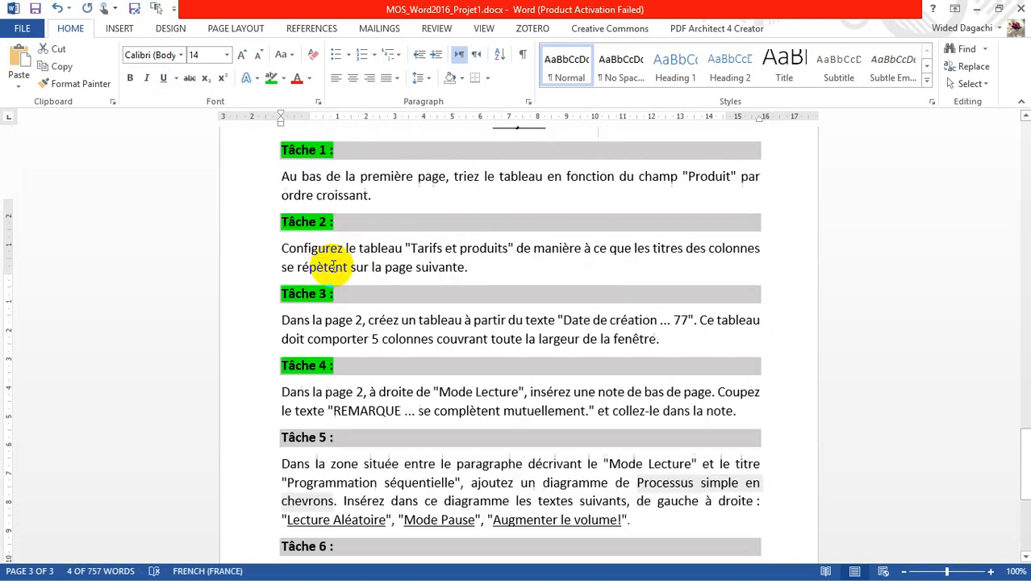
pyautogui.press('pageup')
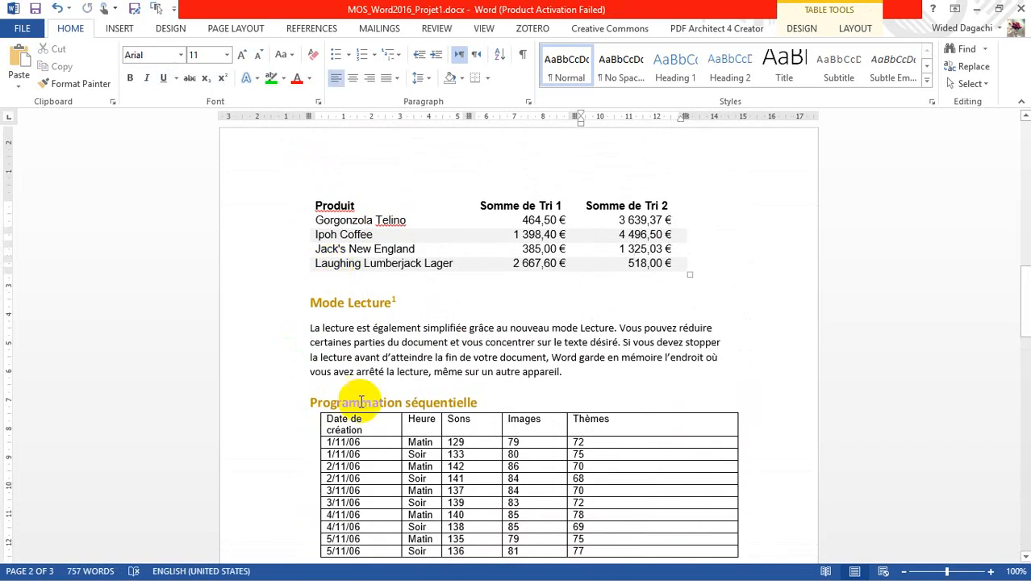
pyautogui.click(117, 28)
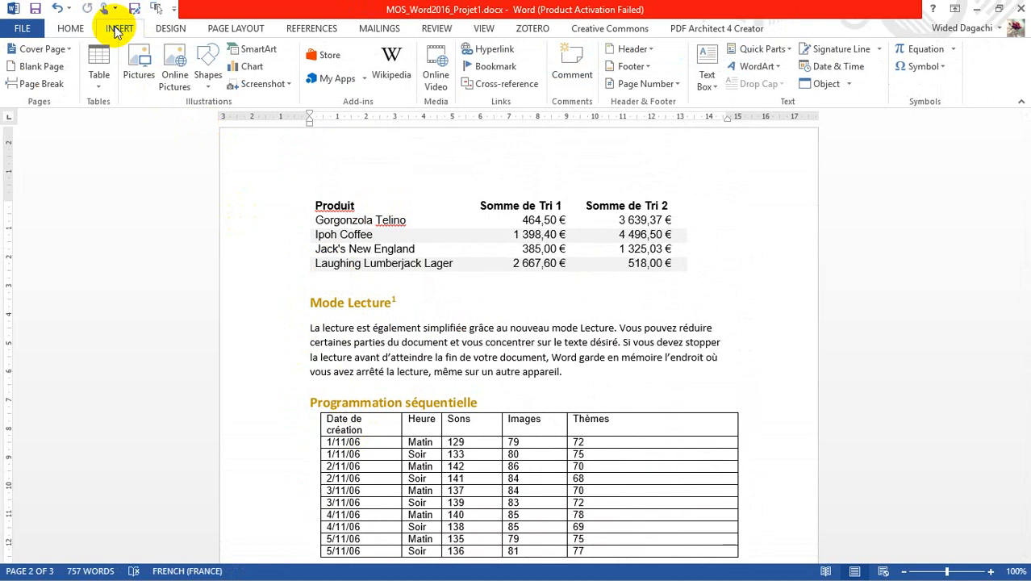
pyautogui.click(255, 55)
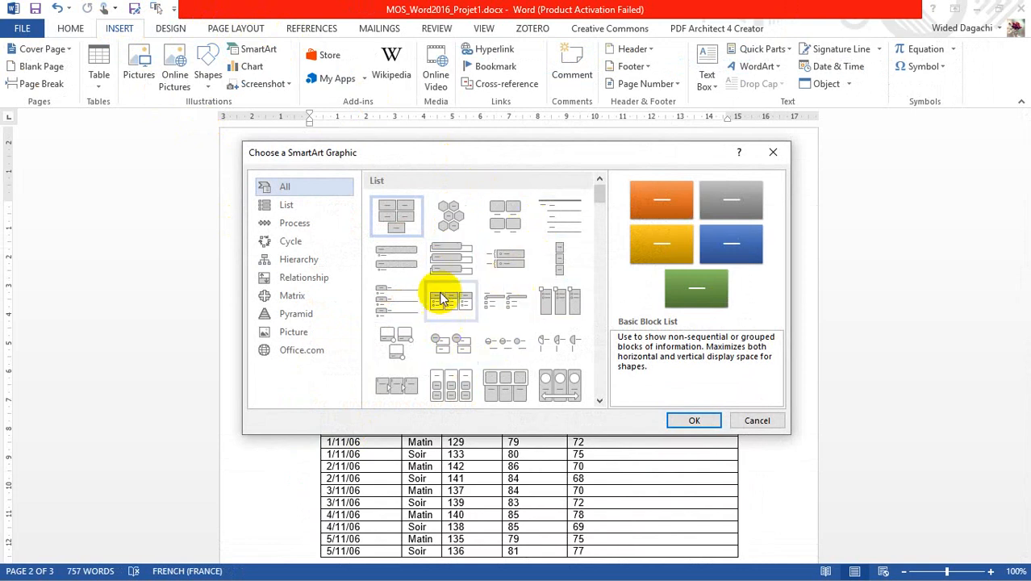
pyautogui.click(297, 225)
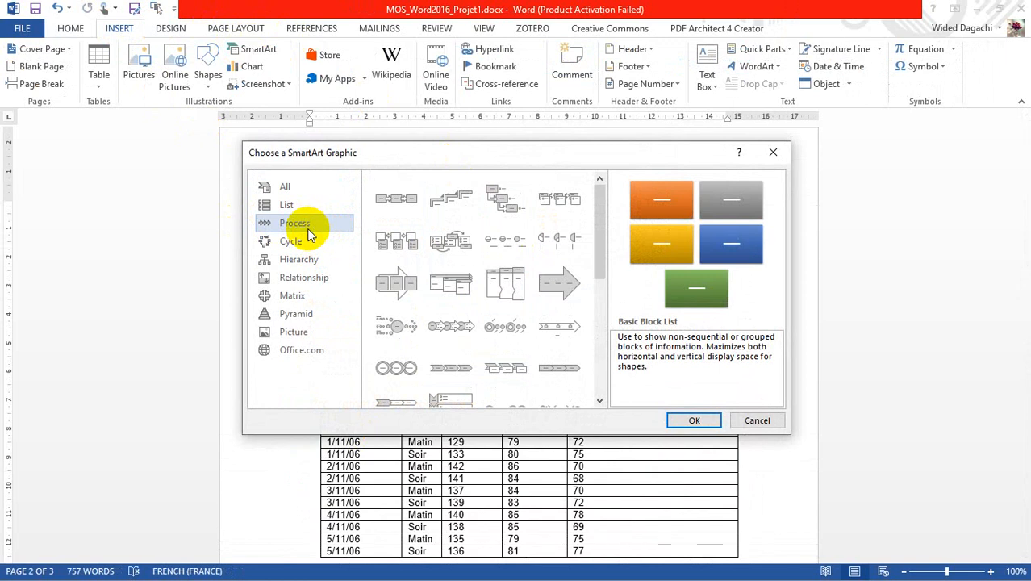
pyautogui.moveTo(597, 230); pyautogui.dragTo(599, 239)
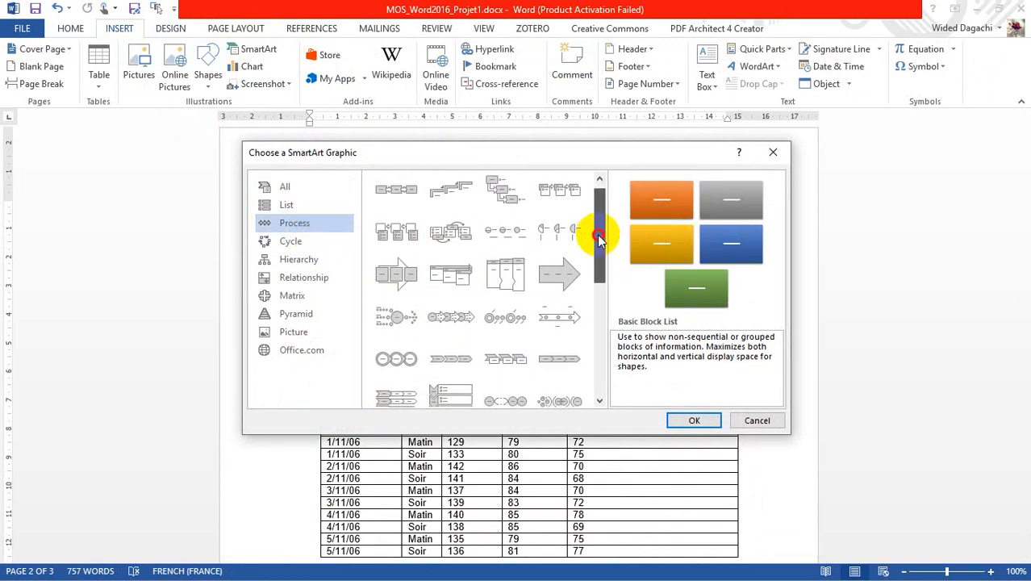
pyautogui.click(452, 361)
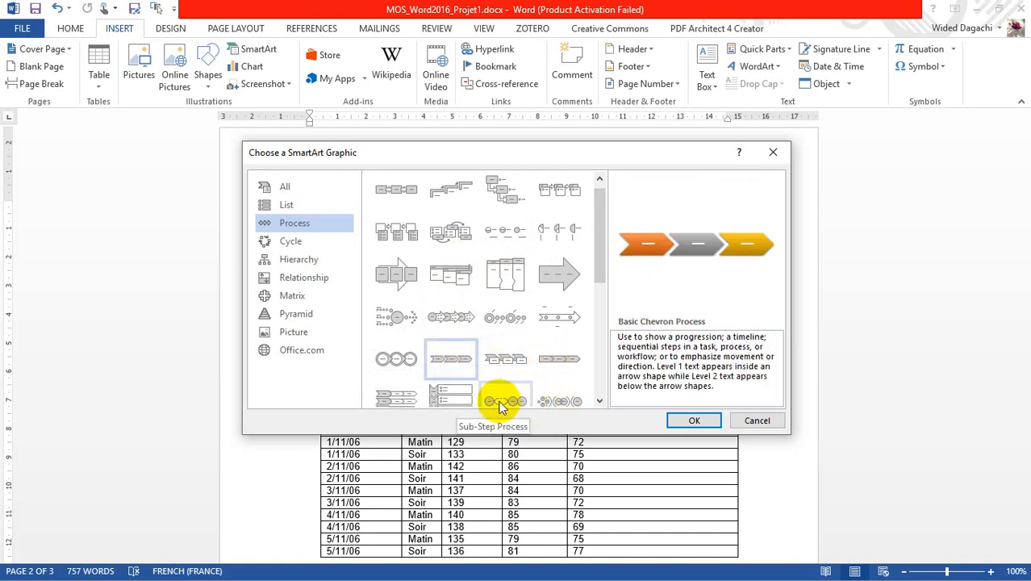
pyautogui.click(692, 418)
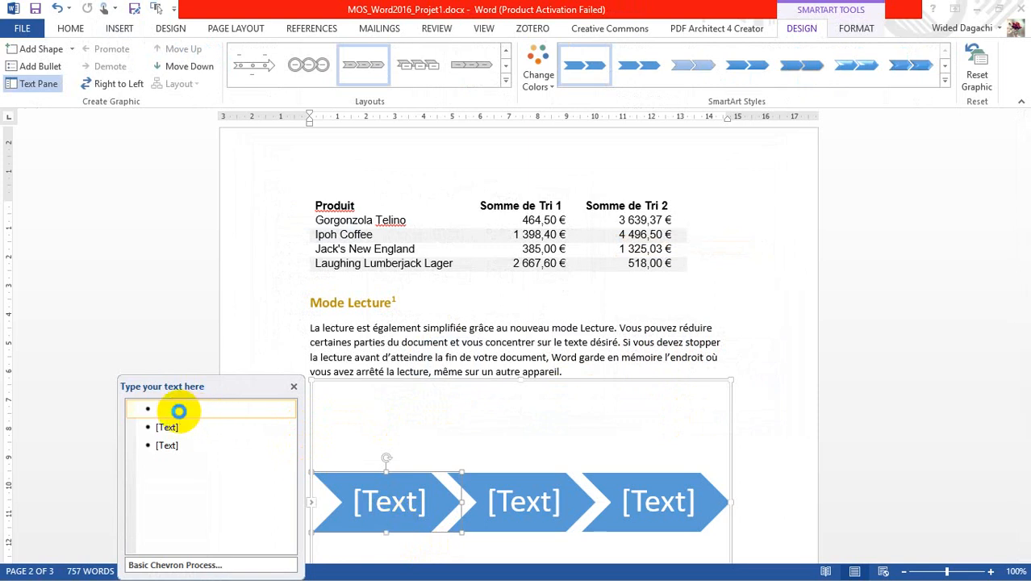
pyautogui.hotkey('ctrl', 'v')
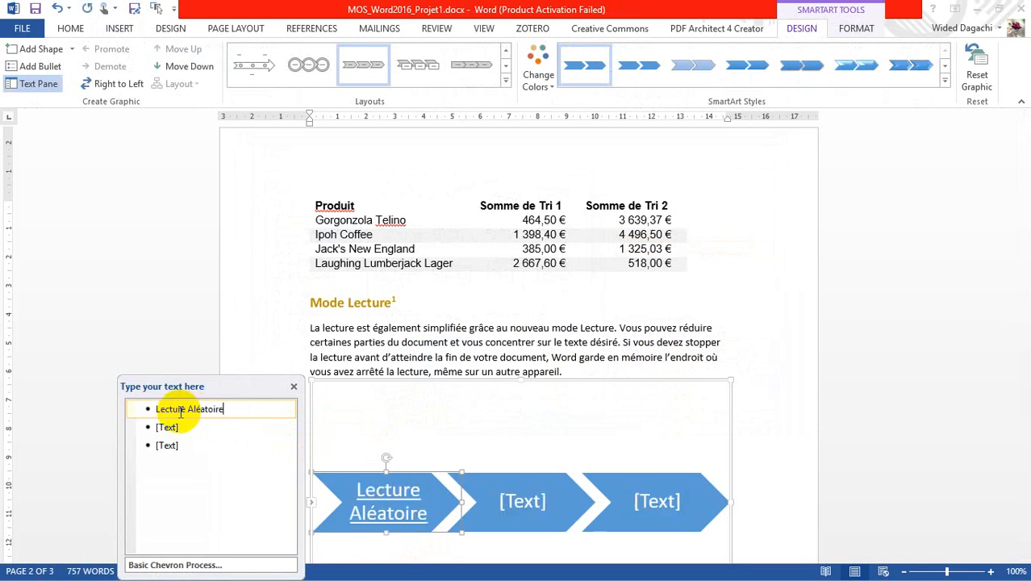